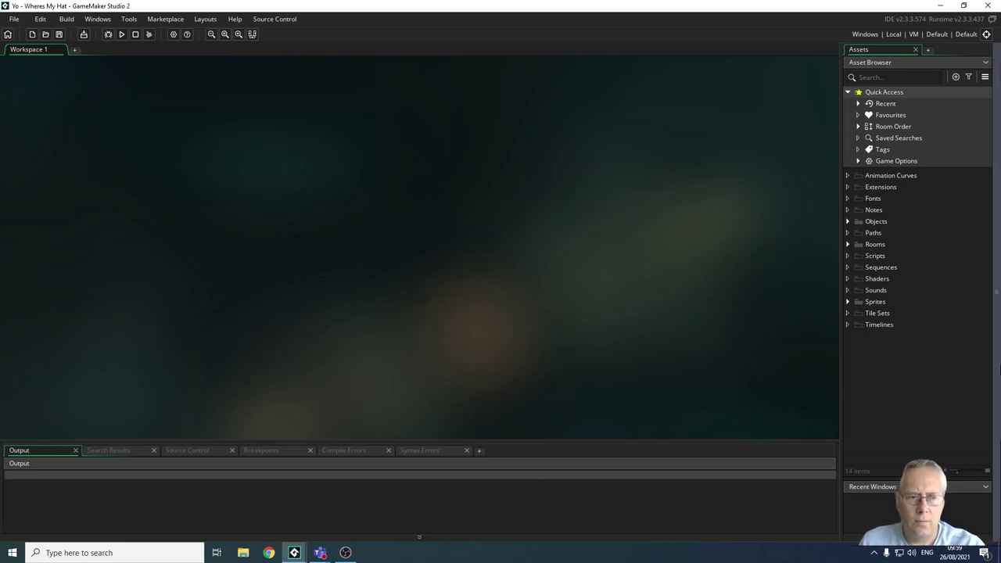
Step: Open rm_level1 and rm_level2 and compare how the walls, player, gems, key, lock, exit and monster are laid out
{"action": "left_click", "coordinate": [846, 245]}
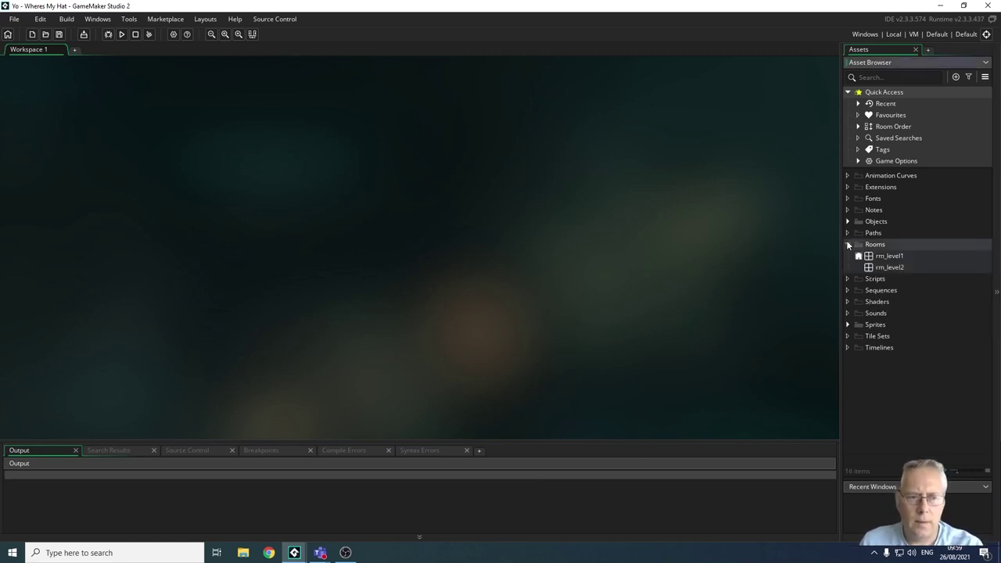
{"action": "double_click", "coordinate": [886, 258]}
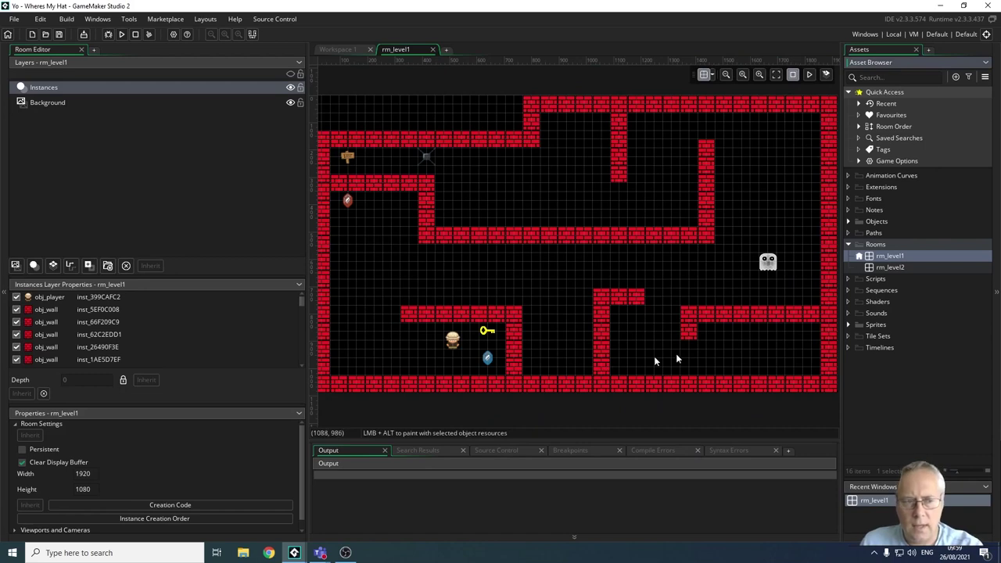
{"action": "left_click", "coordinate": [889, 267]}
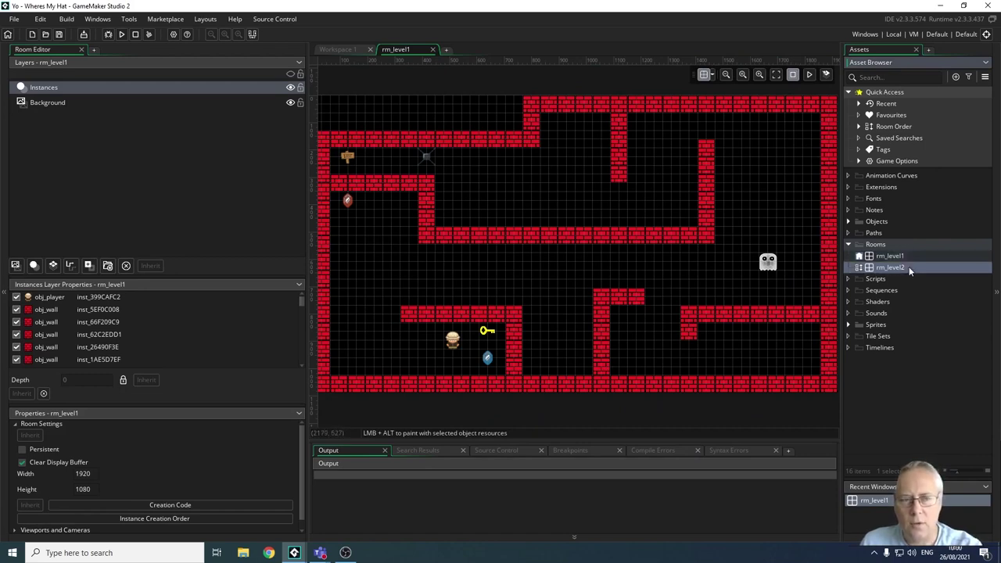
{"action": "double_click", "coordinate": [907, 267]}
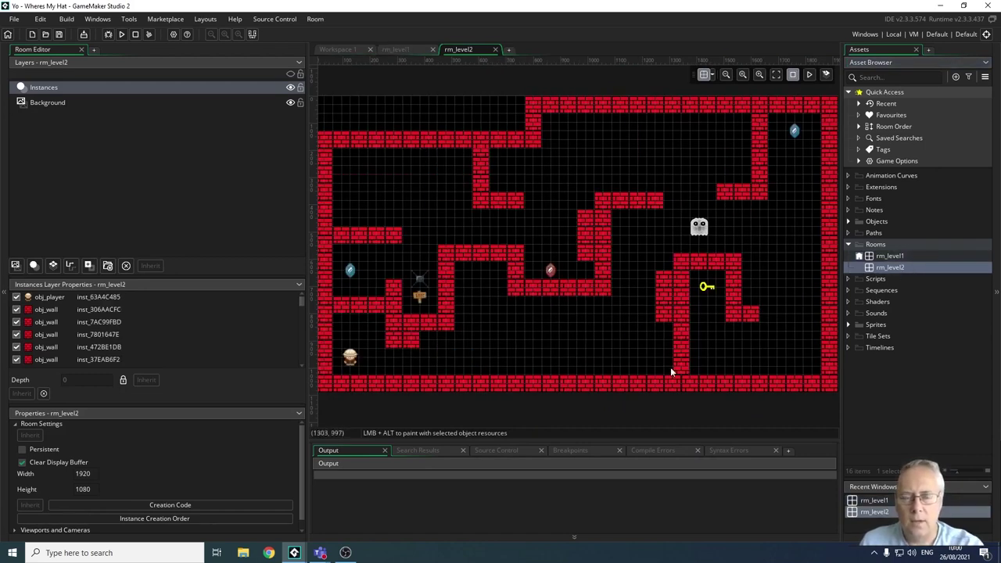
{"action": "left_click", "coordinate": [882, 258]}
{"action": "double_click", "coordinate": [884, 256]}
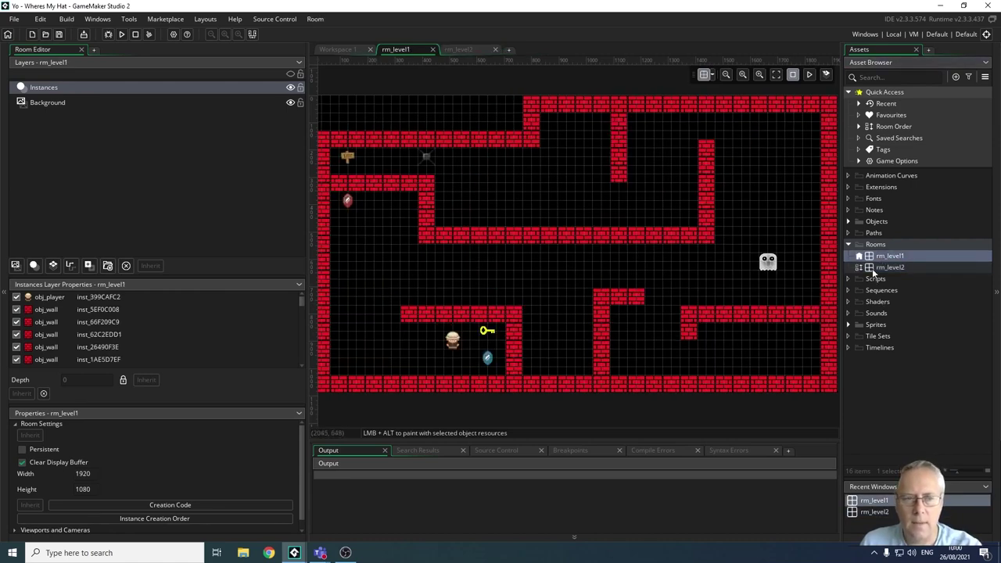
{"action": "double_click", "coordinate": [877, 268]}
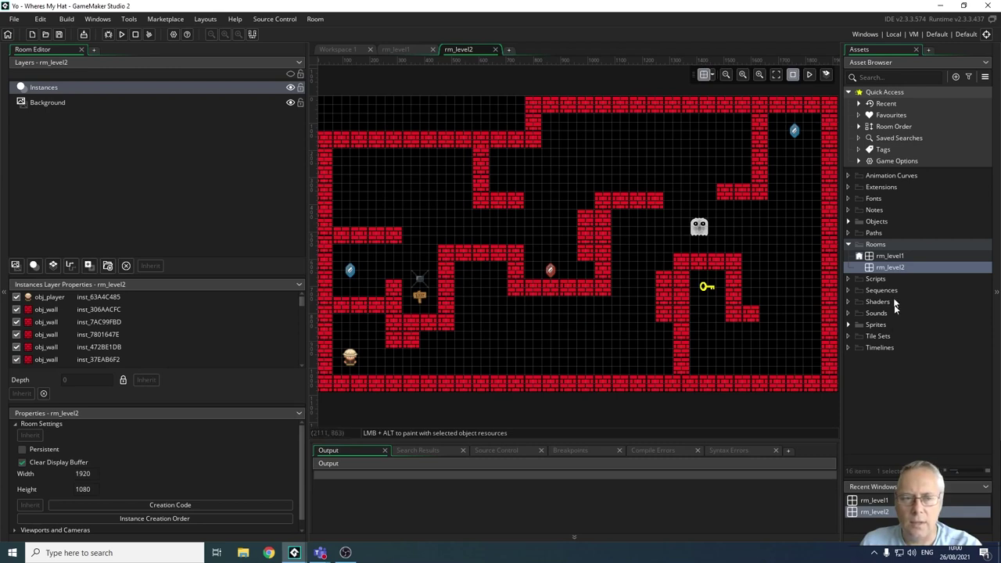
{"action": "double_click", "coordinate": [879, 257]}
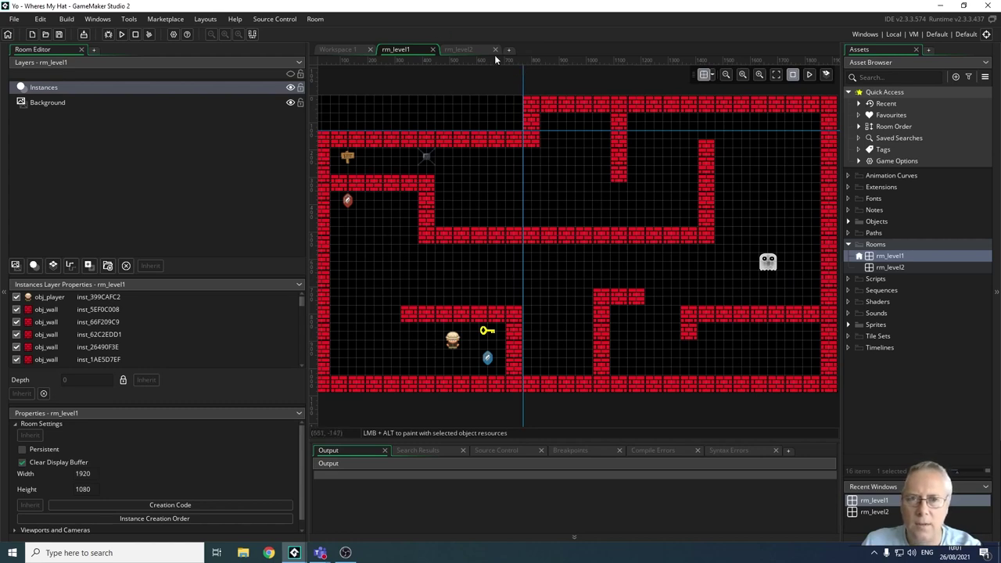
{"action": "left_click", "coordinate": [510, 50]}
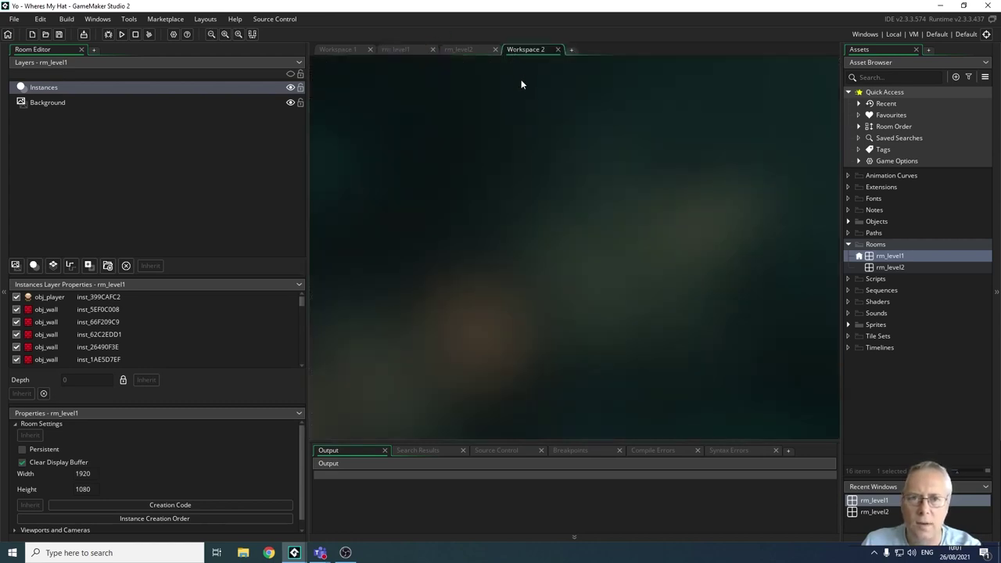
{"action": "left_click", "coordinate": [558, 49]}
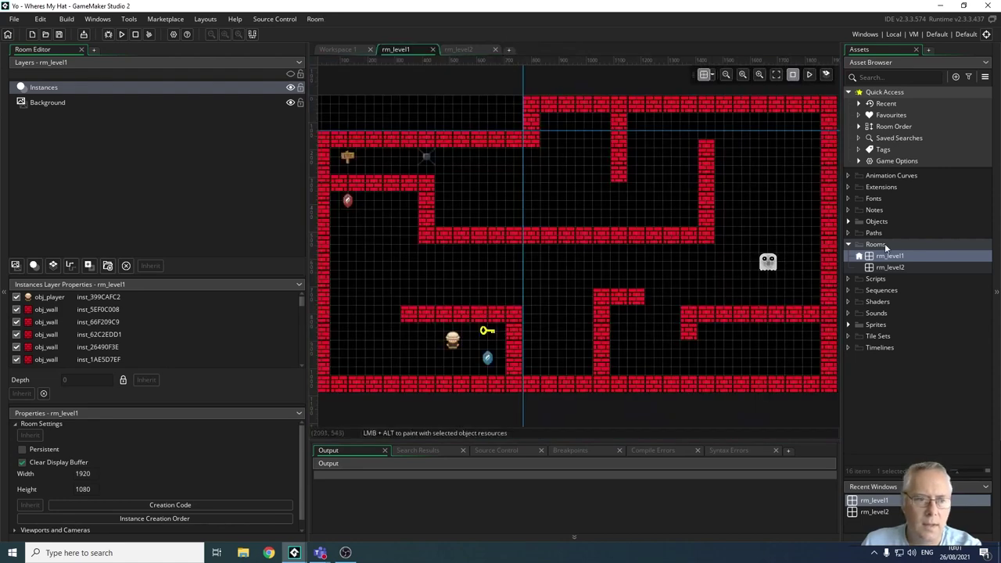
{"action": "right_click", "coordinate": [885, 245]}
{"action": "left_click", "coordinate": [803, 261]}
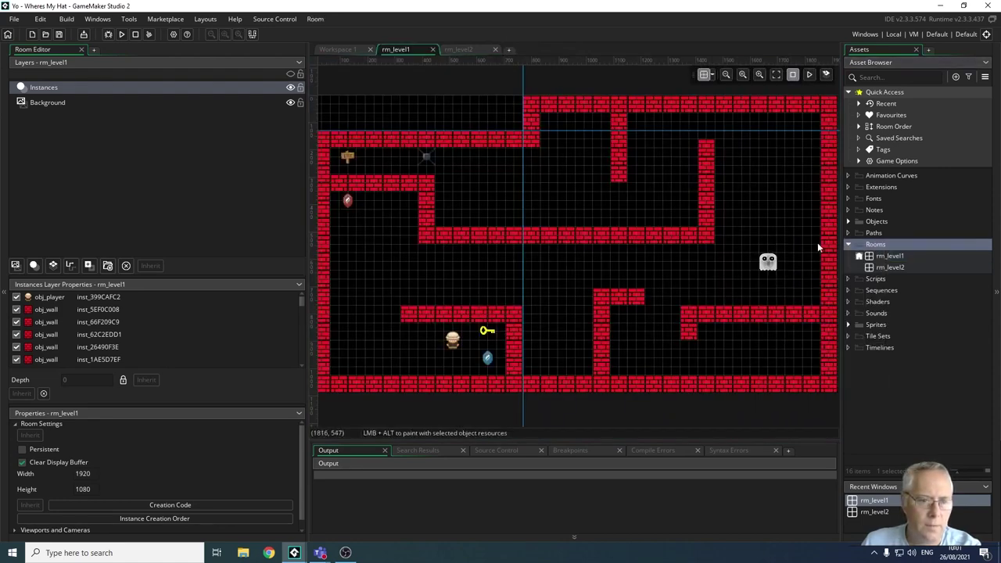
{"action": "left_click", "coordinate": [862, 244]}
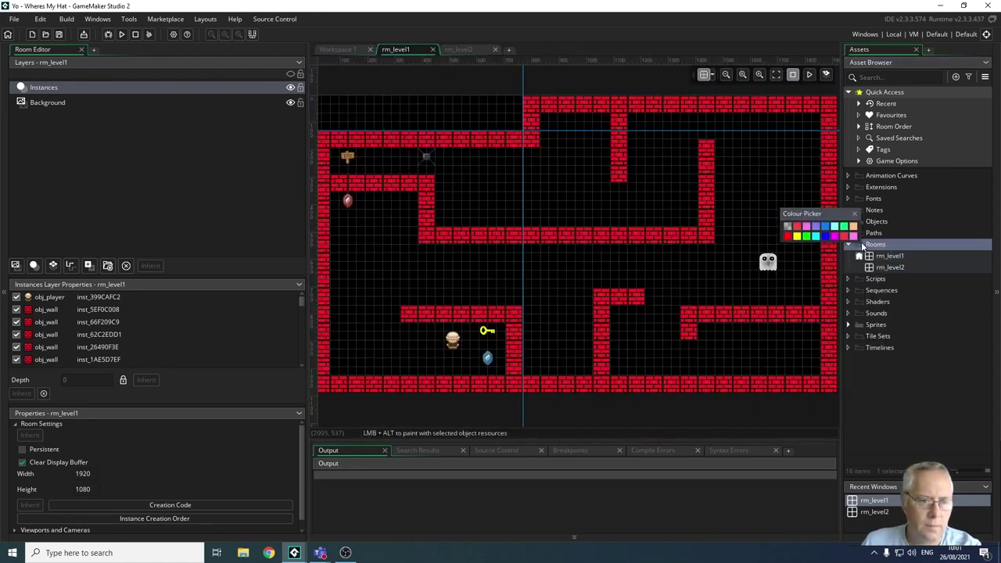
Step: Create a new room in the Rooms group
{"action": "right_click", "coordinate": [913, 238]}
{"action": "mouse_move", "coordinate": [852, 245]}
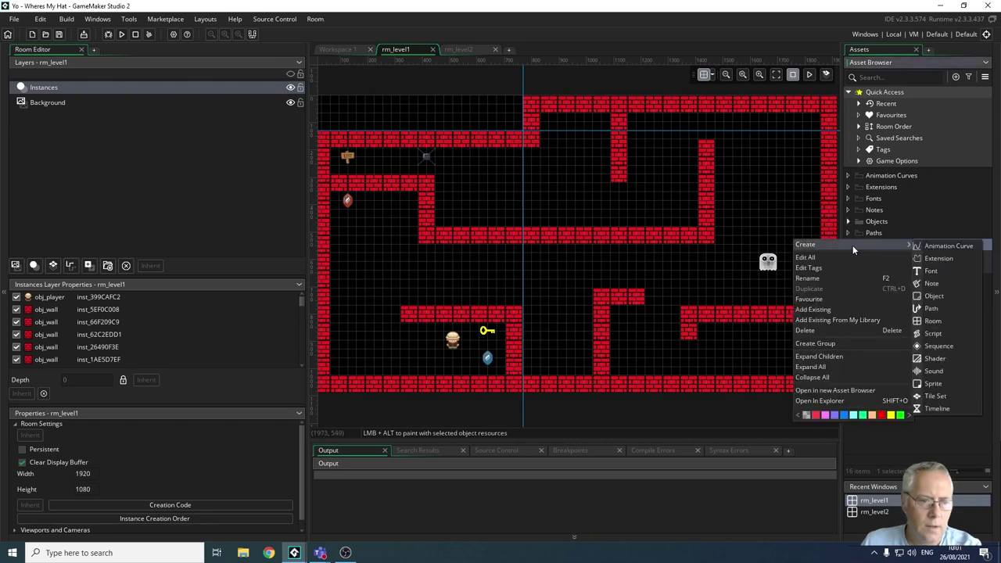
{"action": "left_click", "coordinate": [934, 320]}
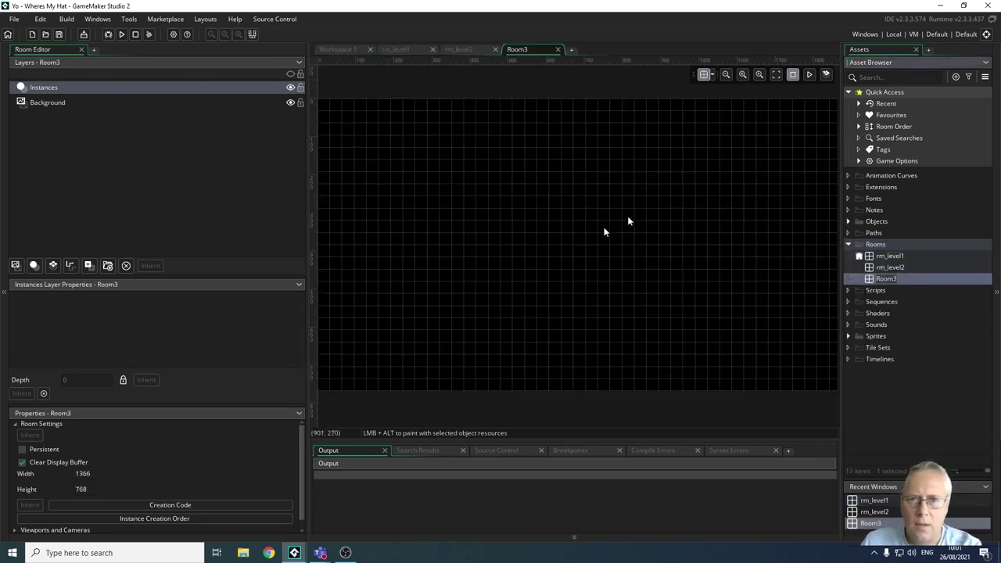
Step: Set the new room's width to 1920 and height to 1080, the same size as rm_level1
{"action": "left_click", "coordinate": [405, 49]}
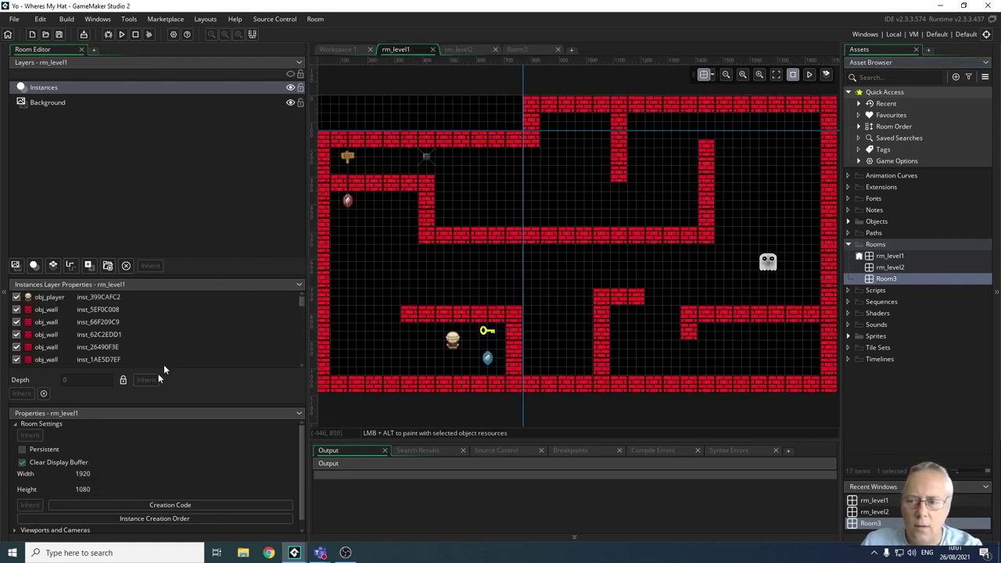
{"action": "left_click", "coordinate": [532, 51]}
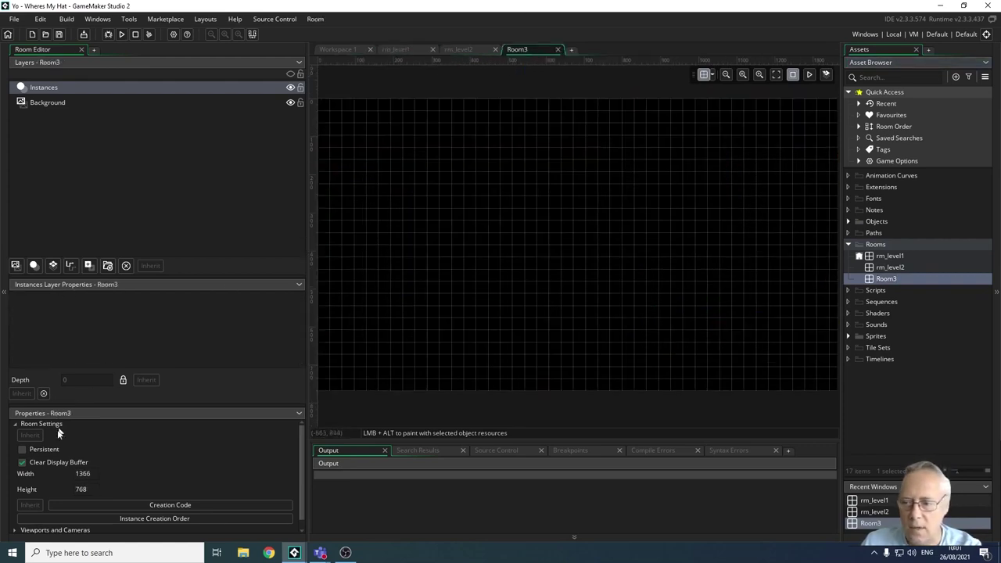
{"action": "left_click", "coordinate": [92, 473]}
{"action": "type", "text": "1920"}
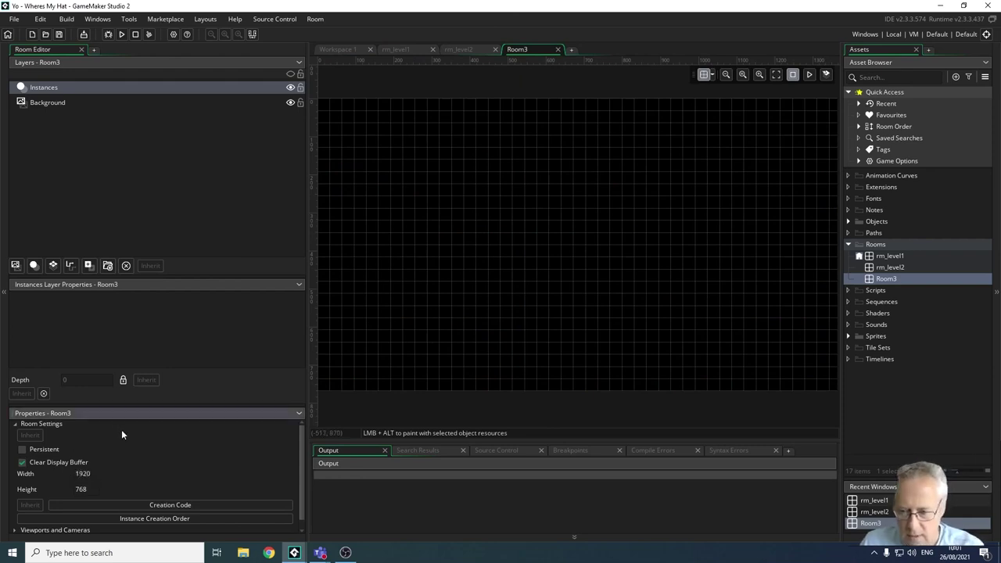
{"action": "left_click", "coordinate": [91, 487]}
{"action": "type", "text": "1080"}
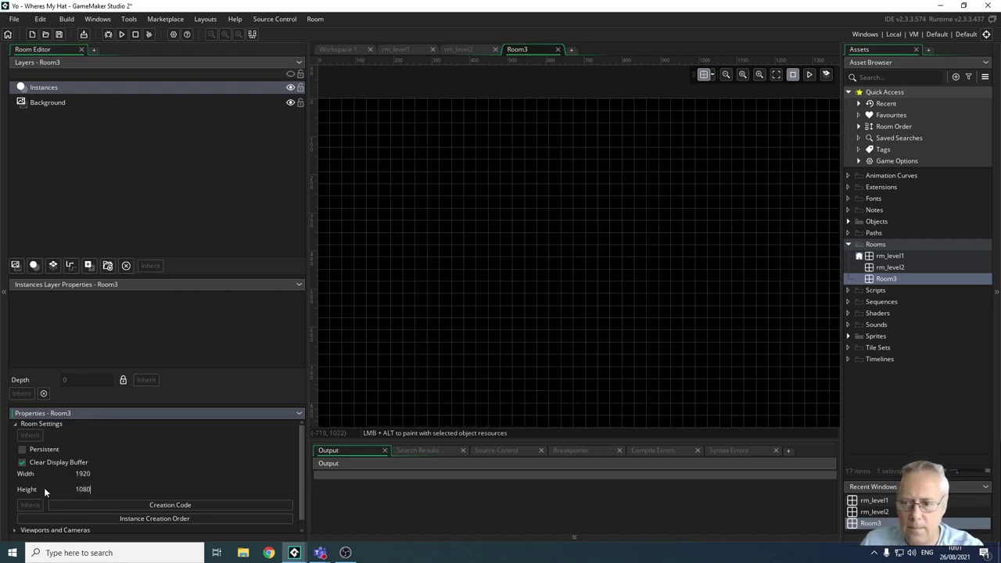
{"action": "left_click", "coordinate": [727, 75]}
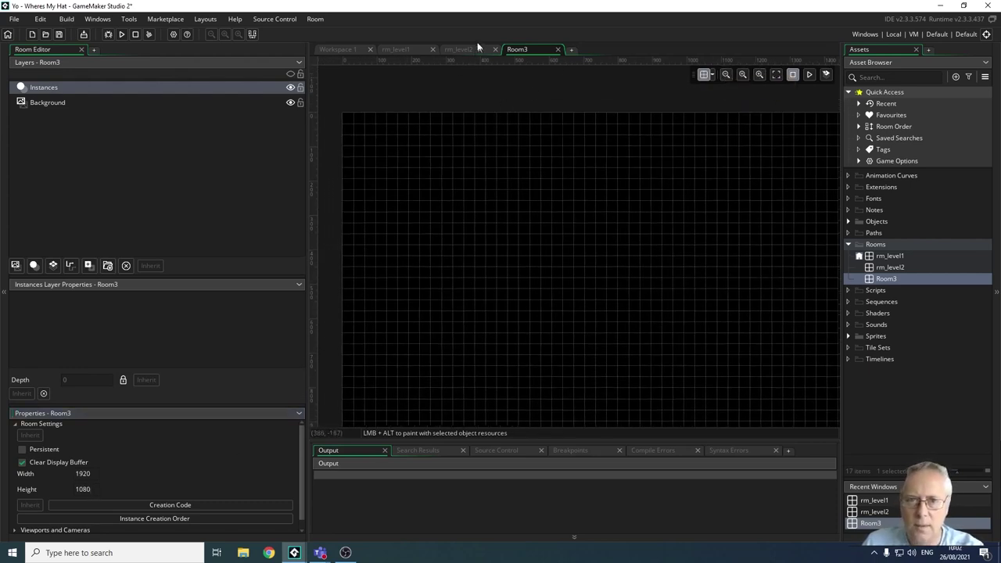
Step: Add a vertical guide at about x 770 and a horizontal guide at y 128 to Room3, following the guides in rm_level1
{"action": "left_click", "coordinate": [399, 51]}
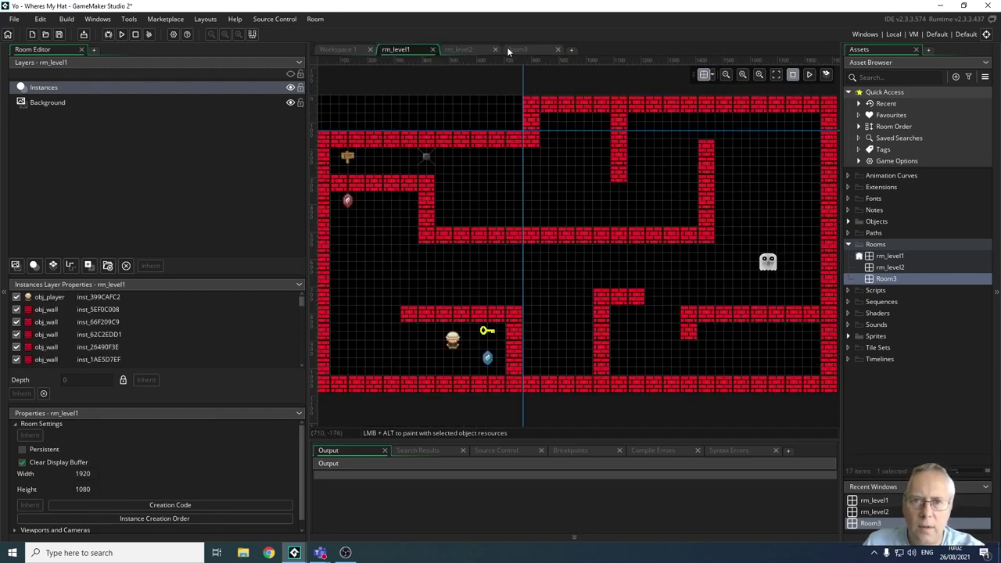
{"action": "left_click", "coordinate": [528, 49]}
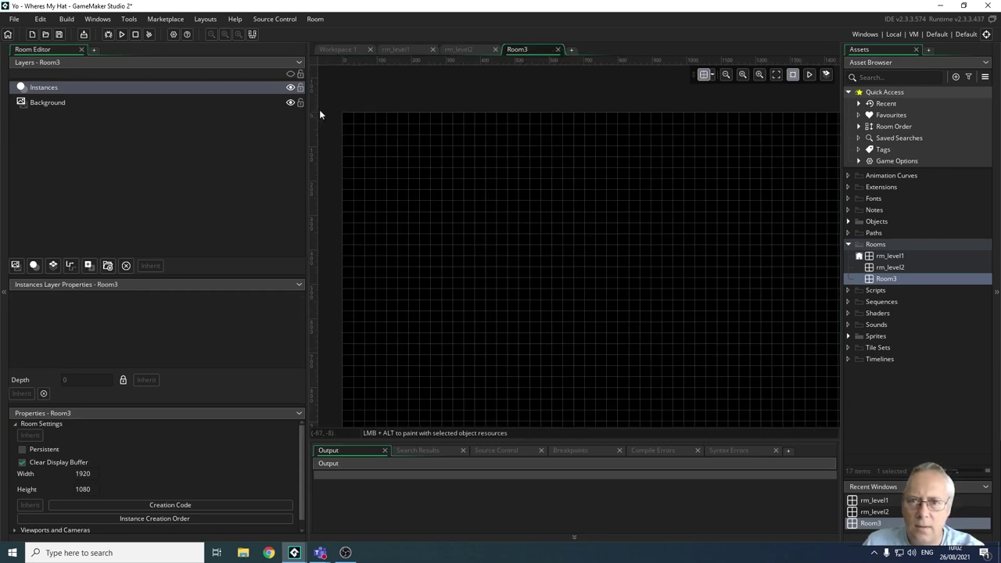
{"action": "left_click_drag", "start_coordinate": [314, 114], "coordinate": [604, 109]}
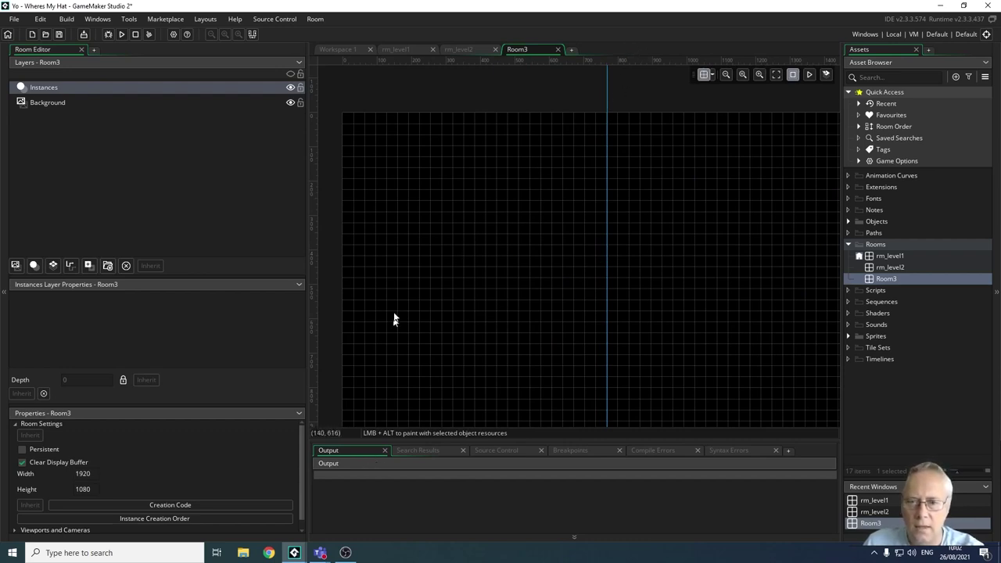
{"action": "left_click", "coordinate": [400, 49]}
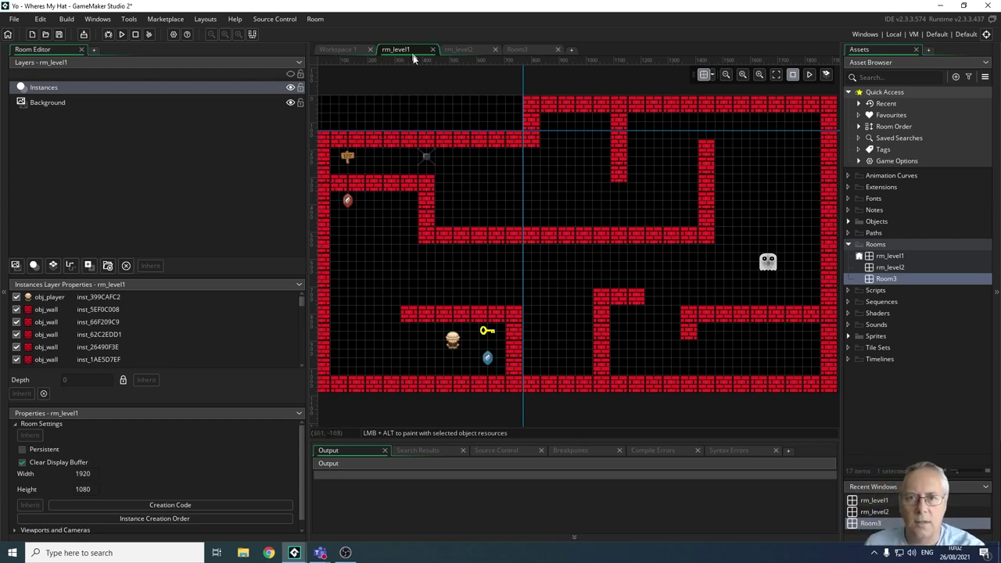
{"action": "left_click", "coordinate": [518, 49]}
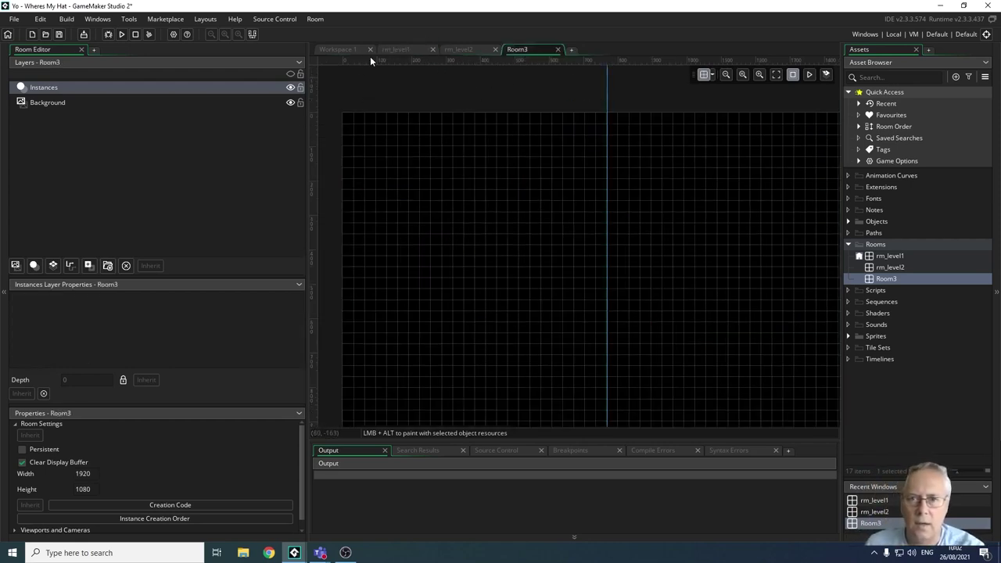
{"action": "left_click_drag", "start_coordinate": [369, 59], "coordinate": [356, 154]}
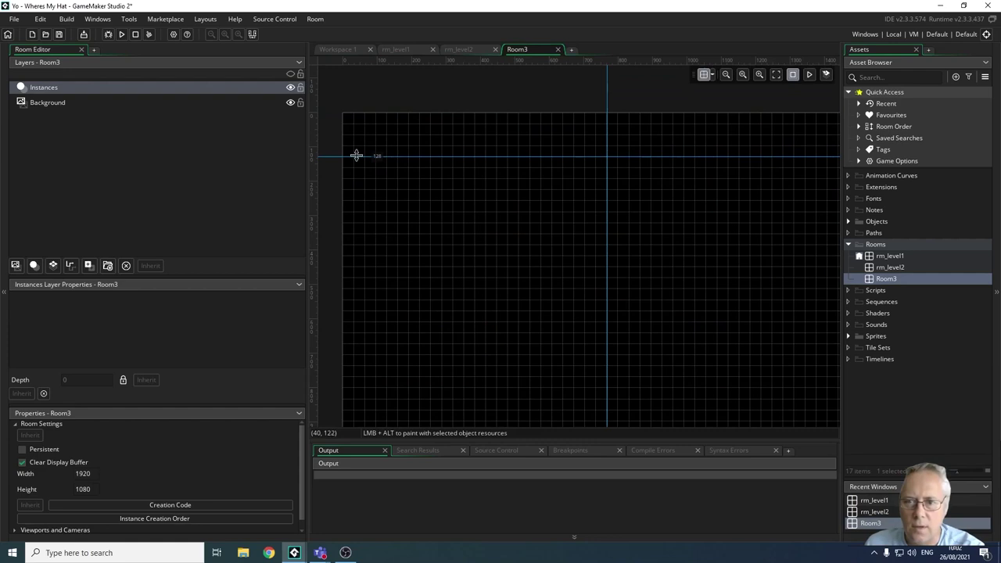
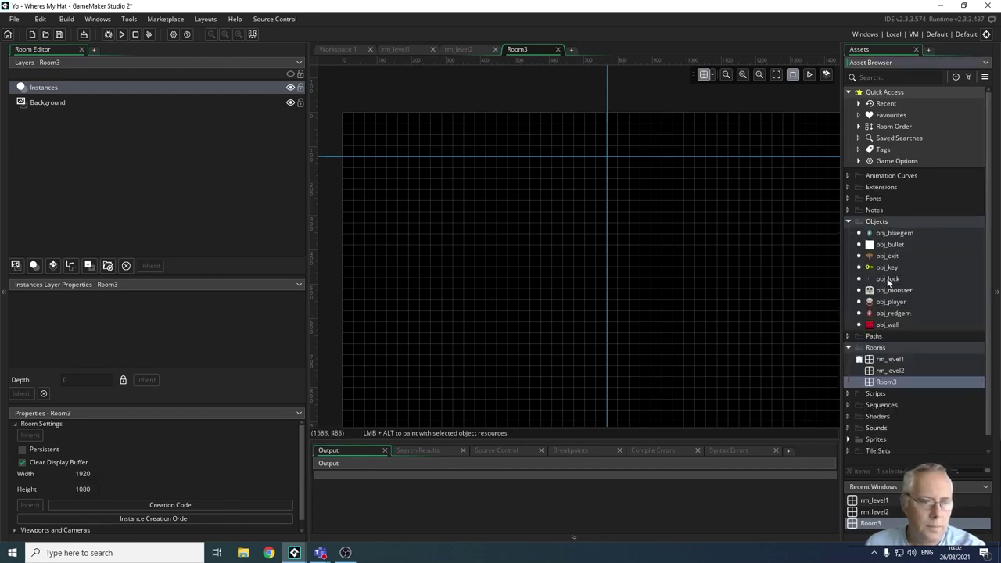
Step: Place two stacked obj_wall blocks in Room3, just above the horizontal guide and to the right of the vertical guide
{"action": "left_click_drag", "start_coordinate": [887, 325], "coordinate": [615, 147]}
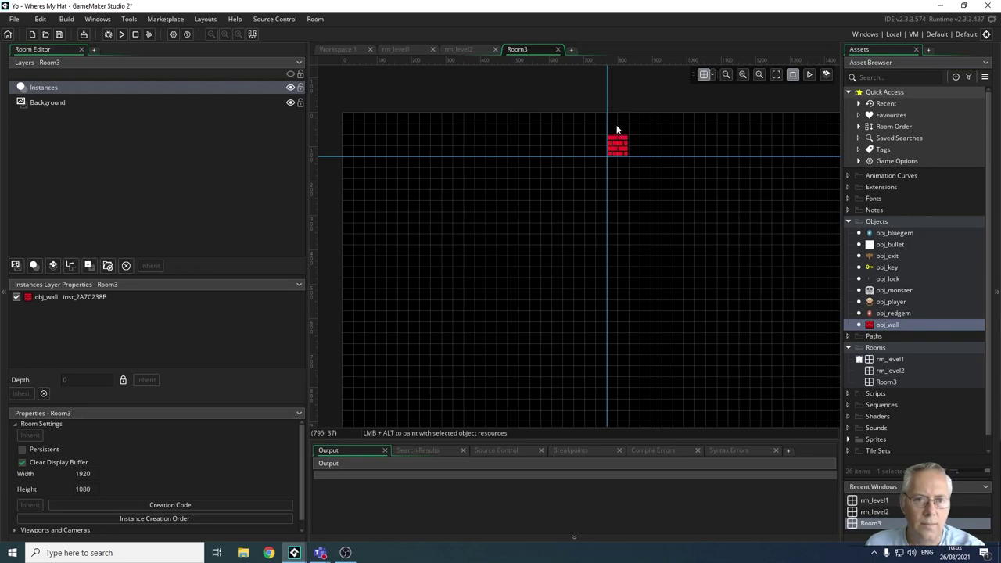
{"action": "left_click", "coordinate": [412, 51]}
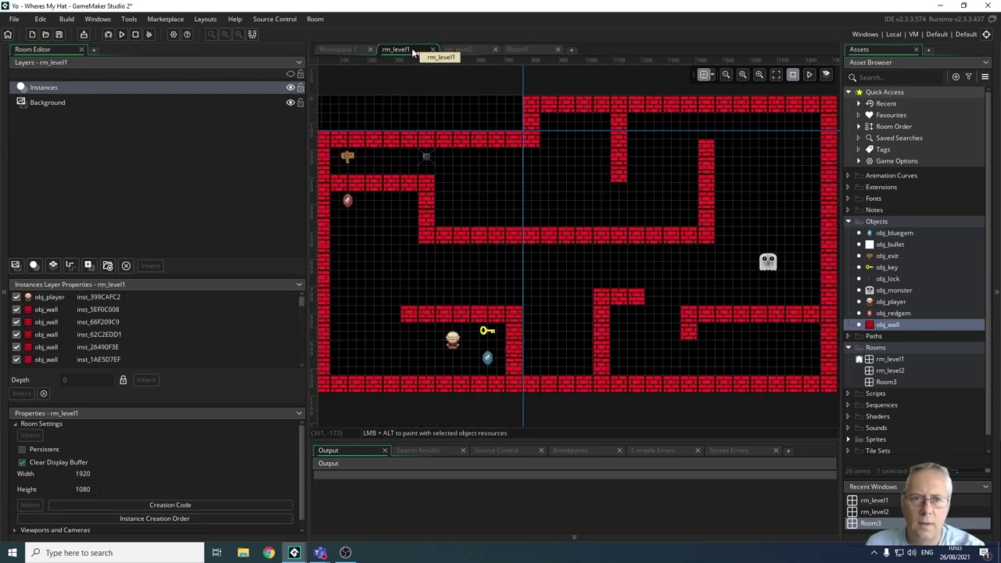
{"action": "left_click", "coordinate": [522, 51]}
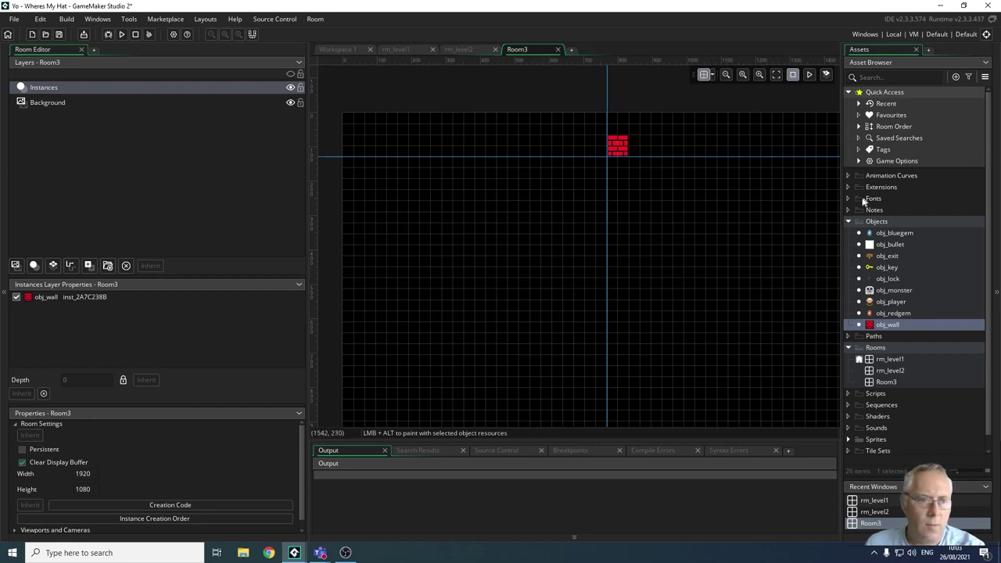
{"action": "left_click", "coordinate": [617, 123], "text": "alt"}
{"action": "left_click_drag", "start_coordinate": [587, 168], "coordinate": [344, 51]}
{"action": "left_click", "coordinate": [393, 50]}
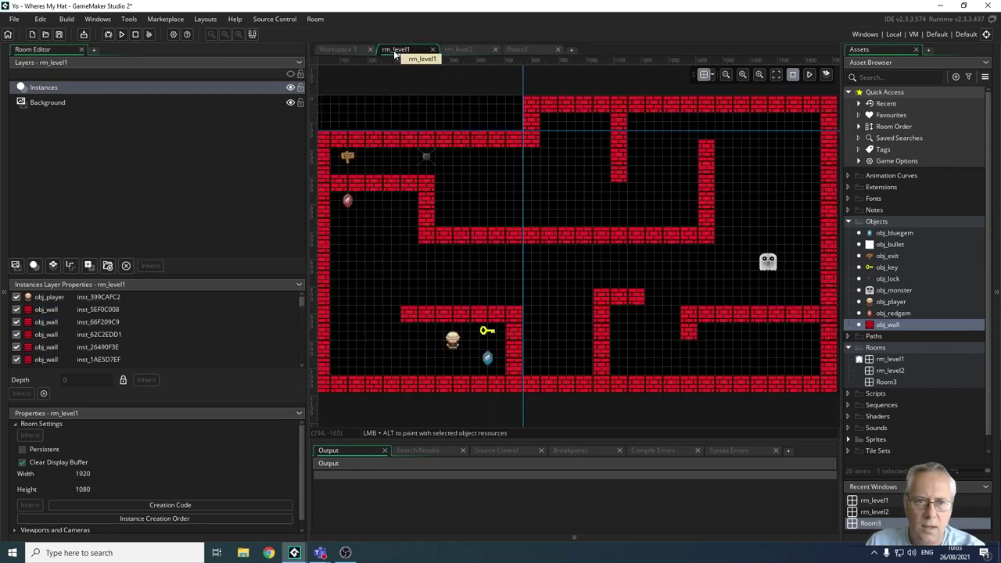
{"action": "left_click_drag", "start_coordinate": [454, 56], "coordinate": [622, 169]}
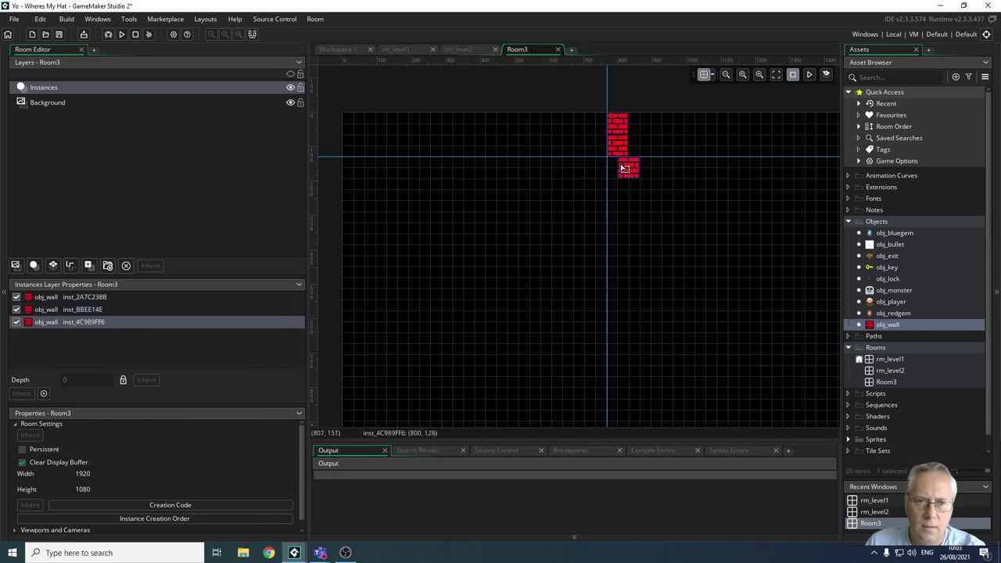
{"action": "key", "text": "Delete"}
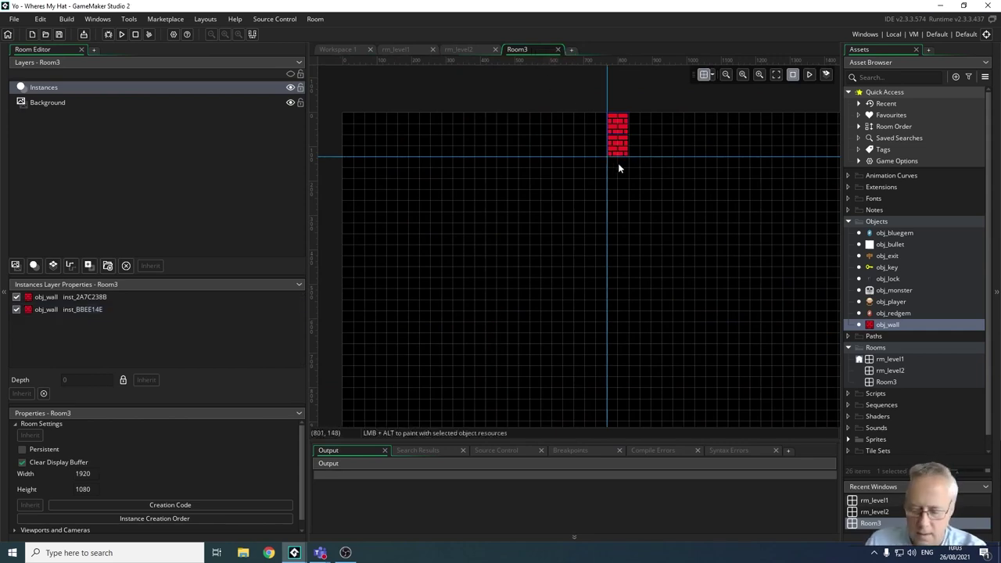
Step: Paint one more obj_wall directly below the stacked walls and another beside it at (704, 128), and compare with rm_level2
{"action": "left_click", "coordinate": [618, 163], "text": "alt"}
{"action": "left_click", "coordinate": [594, 162], "text": "alt"}
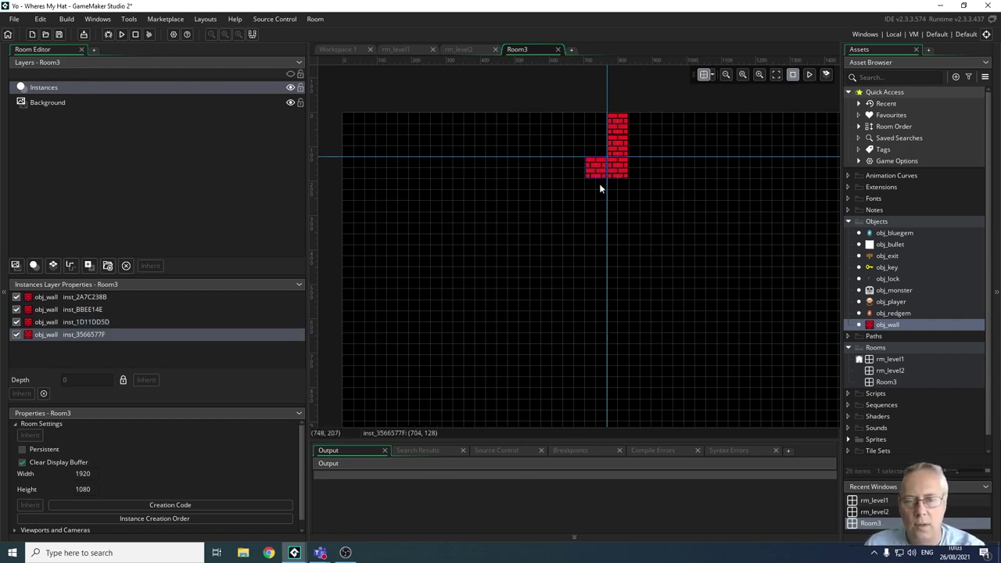
{"action": "left_click", "coordinate": [466, 48]}
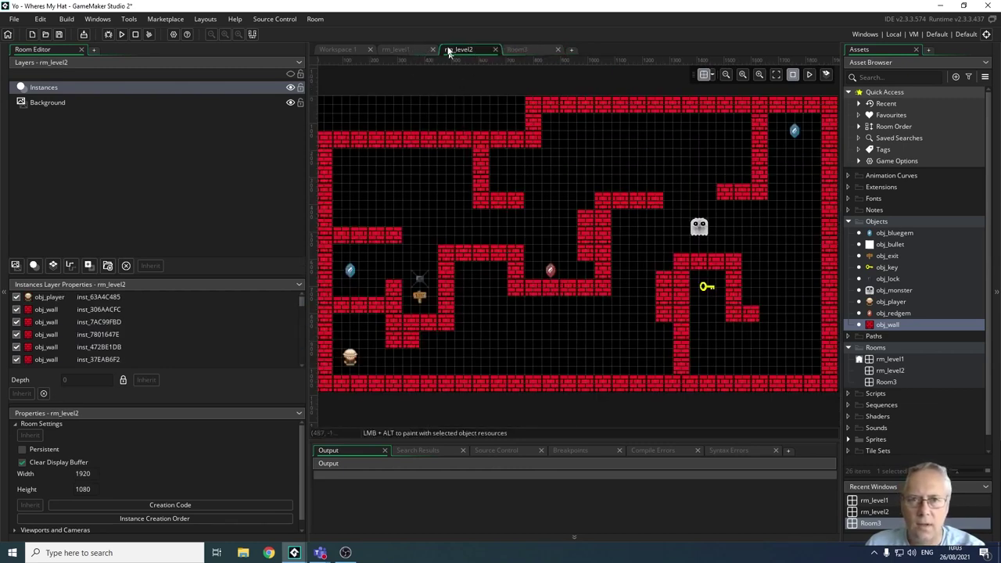
{"action": "left_click", "coordinate": [526, 50]}
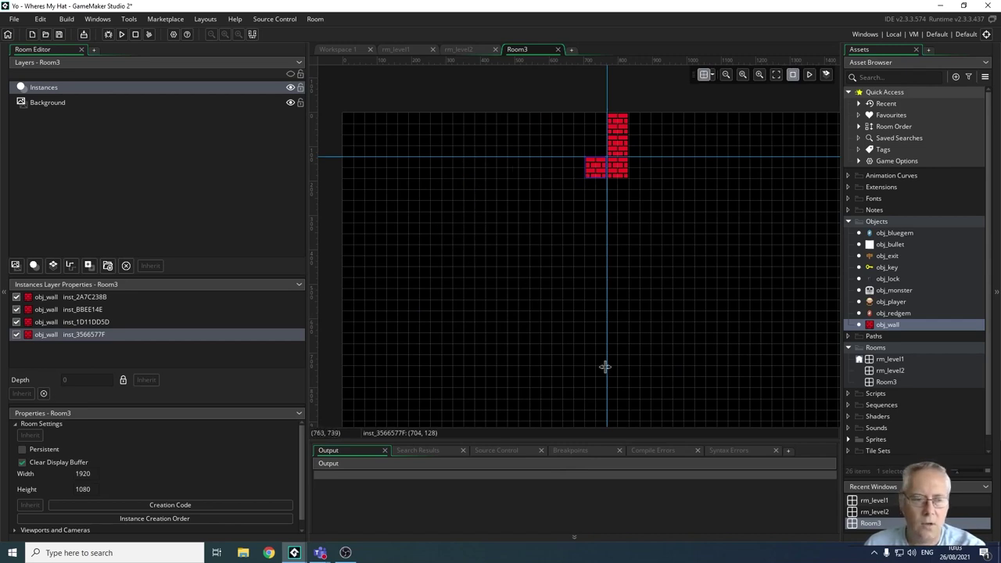
Step: Rename Room3 as rm_level3
{"action": "right_click", "coordinate": [888, 382]}
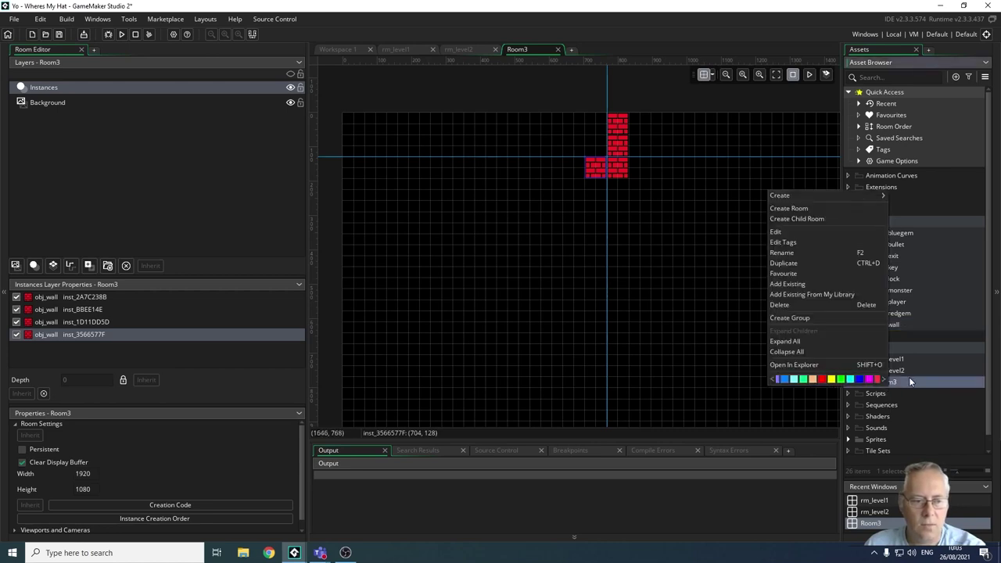
{"action": "left_click", "coordinate": [908, 382]}
{"action": "right_click", "coordinate": [907, 382]}
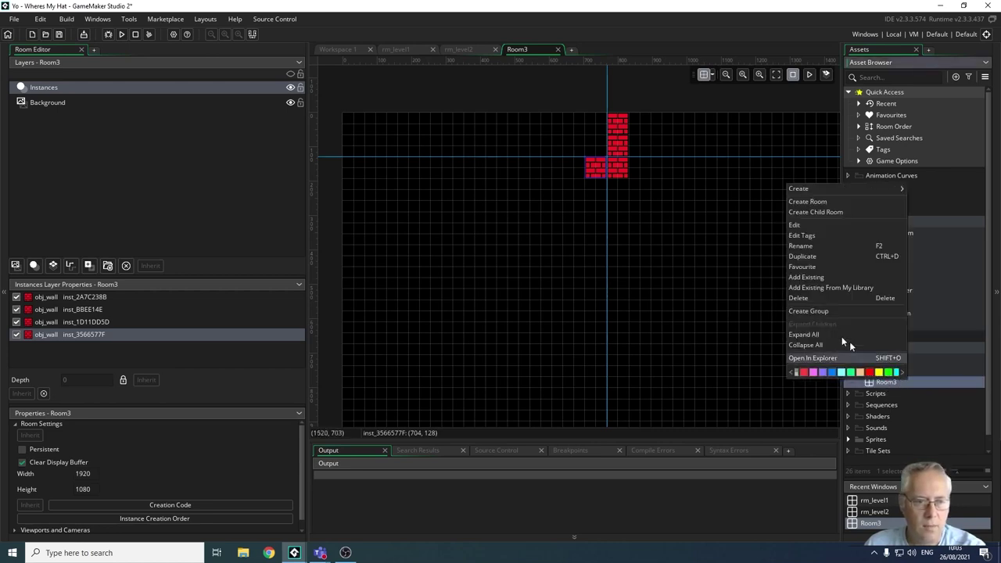
{"action": "left_click", "coordinate": [808, 248]}
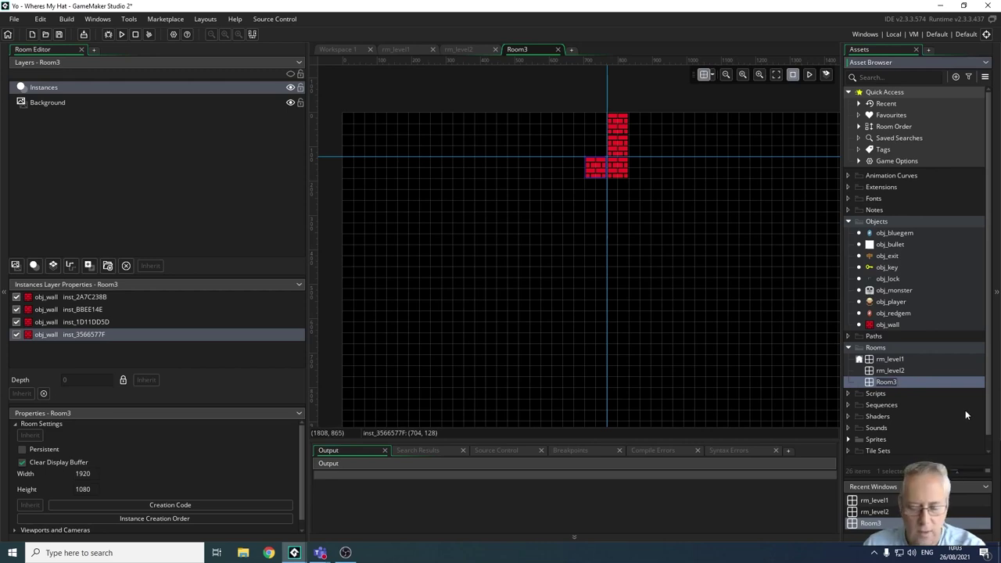
{"action": "type", "text": "rm_"}
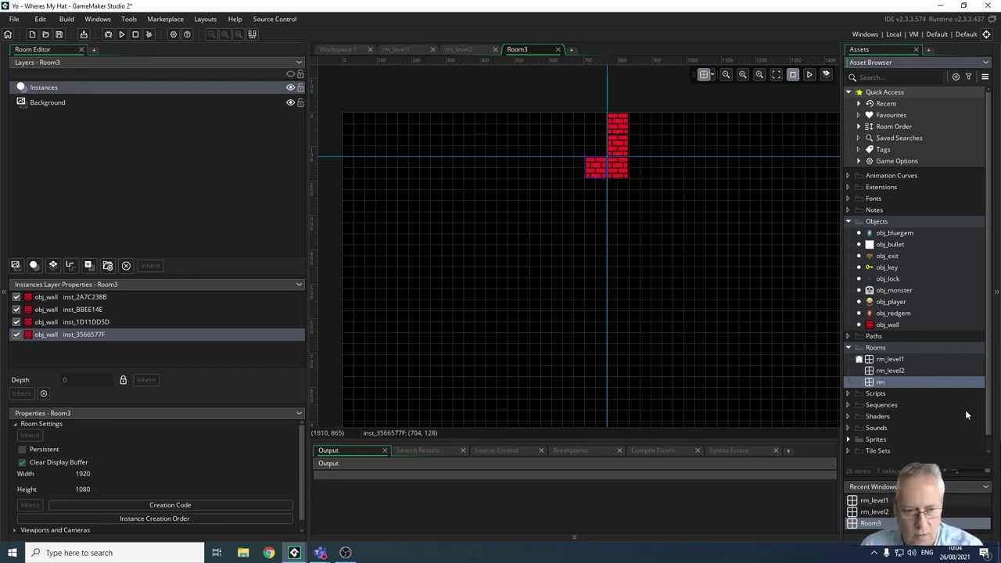
{"action": "type", "text": "level"}
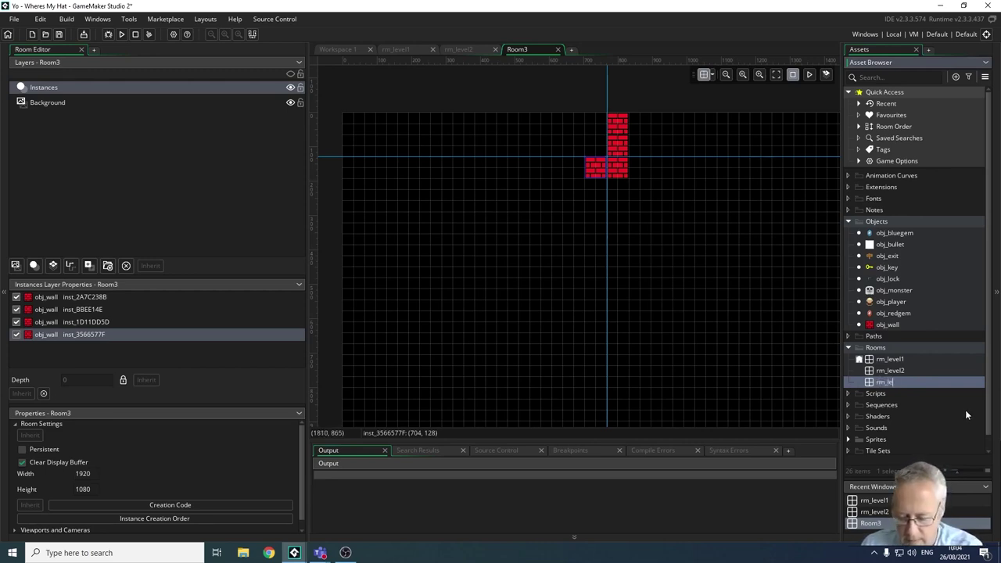
{"action": "type", "text": "3"}
{"action": "key", "text": "Return"}
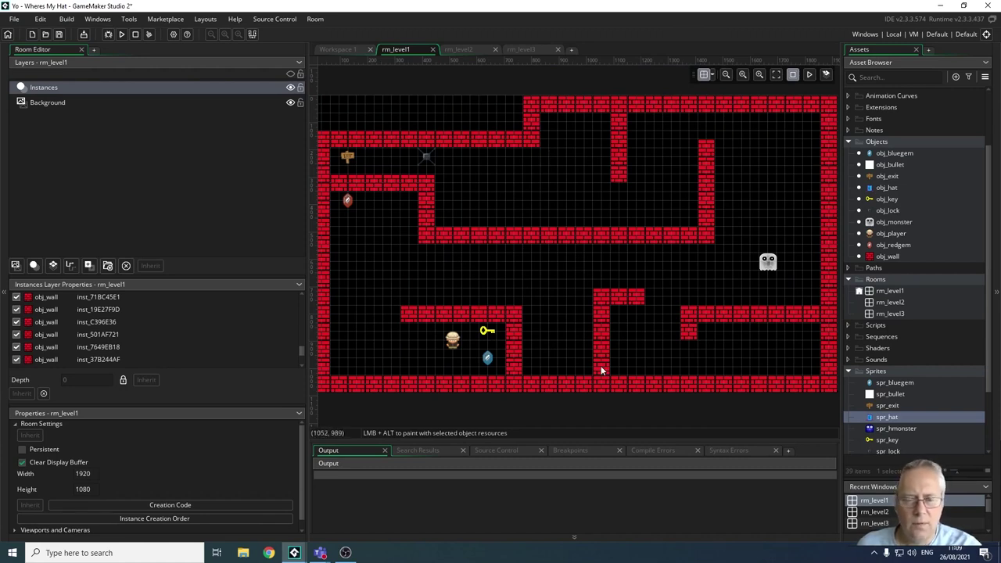
Step: Review the layouts of rm_level2 and rm_level3, and check the room order in the Room Manager
{"action": "left_click", "coordinate": [461, 50]}
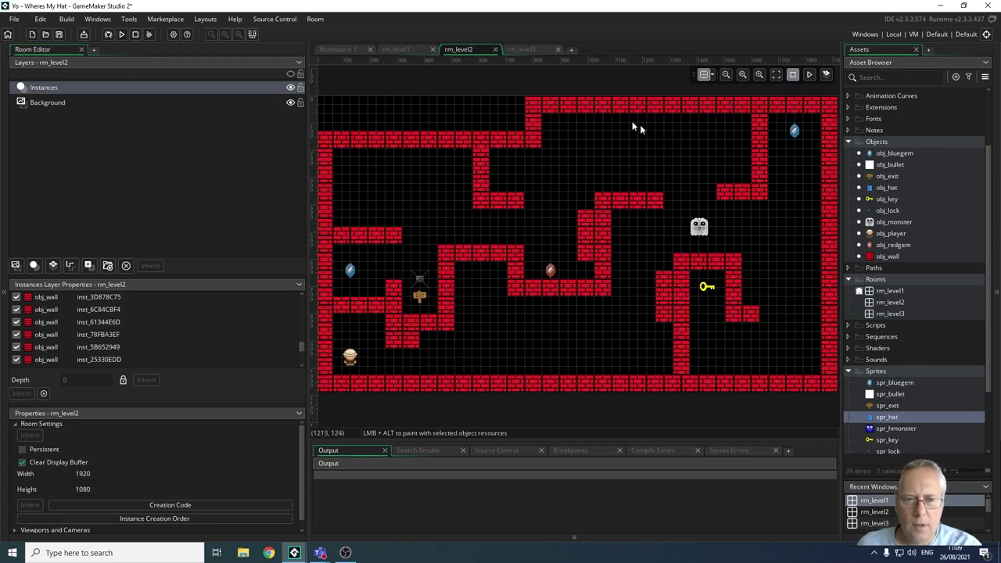
{"action": "left_click", "coordinate": [517, 50]}
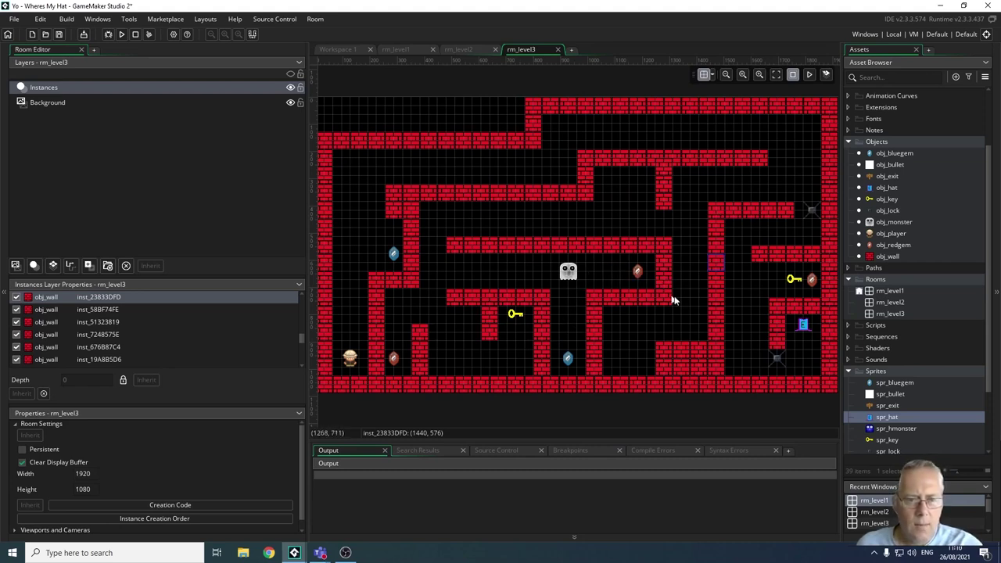
{"action": "left_click", "coordinate": [860, 293]}
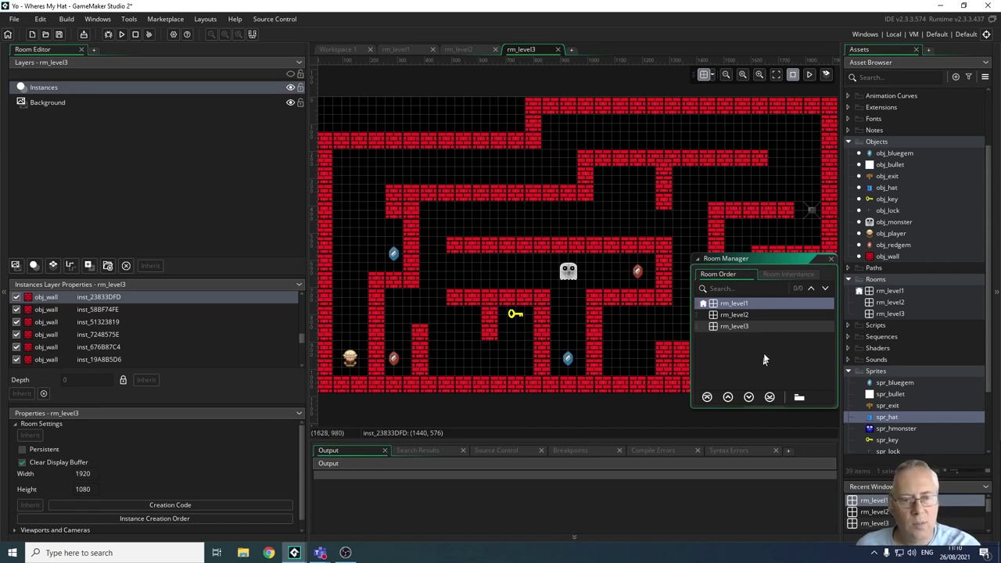
{"action": "left_click", "coordinate": [830, 259]}
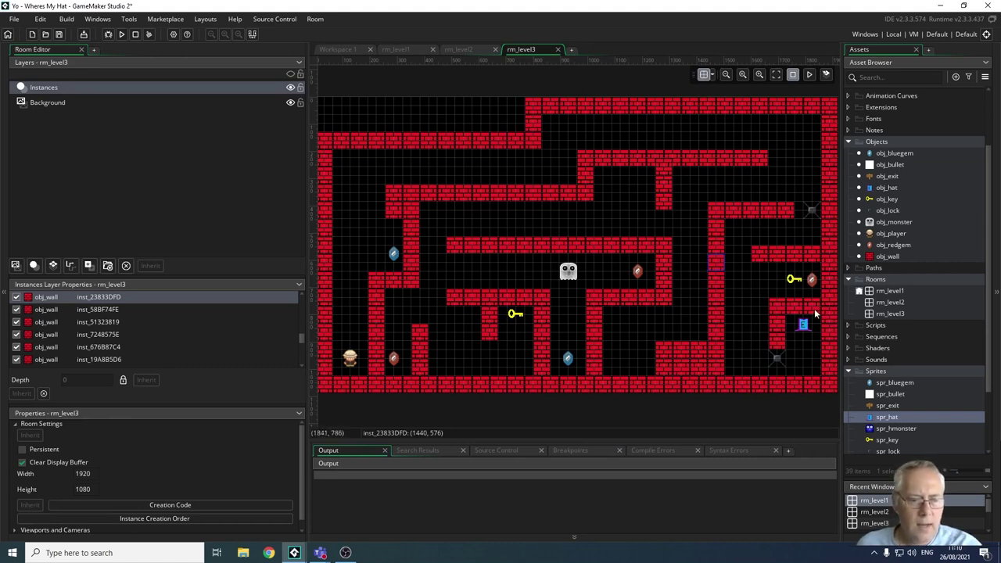
Step: Look through the sprite assets, including spr_hat and the monster sprites, and select the obj_hat object
{"action": "scroll", "coordinate": [915, 415], "scroll_direction": "down", "scroll_amount": 2}
{"action": "scroll", "coordinate": [911, 418], "scroll_direction": "down", "scroll_amount": 2}
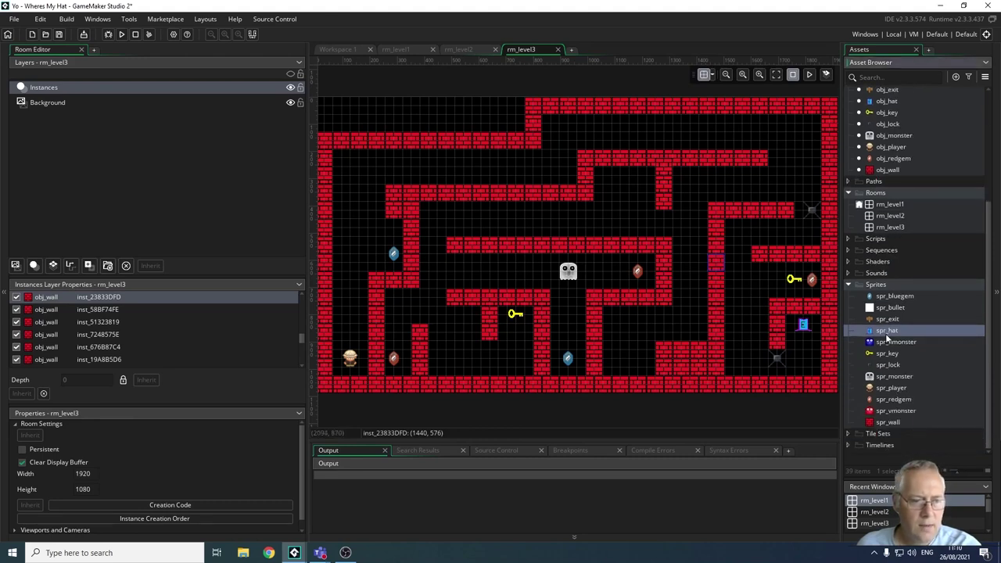
{"action": "scroll", "coordinate": [929, 337], "scroll_direction": "up", "scroll_amount": 3}
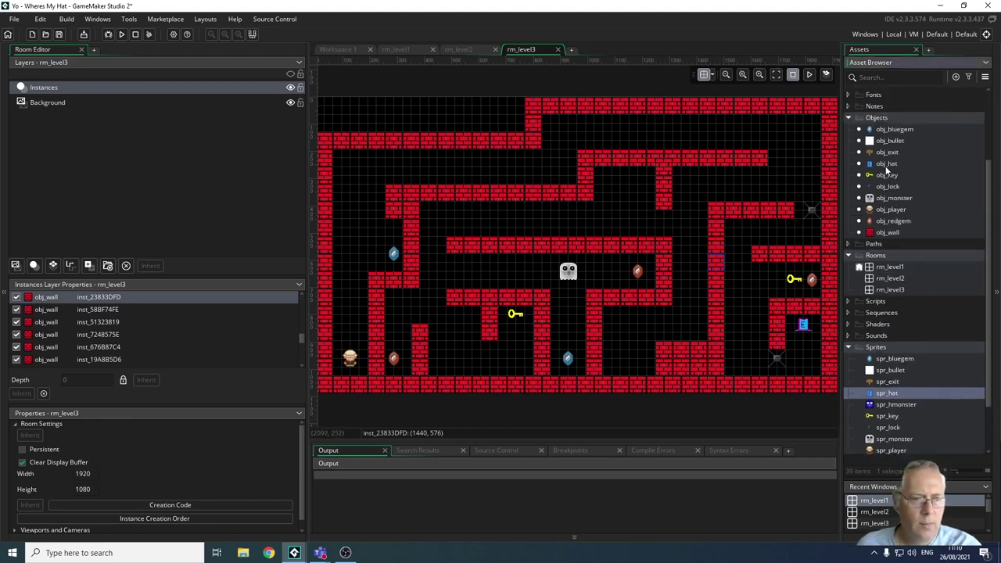
{"action": "left_click", "coordinate": [886, 164]}
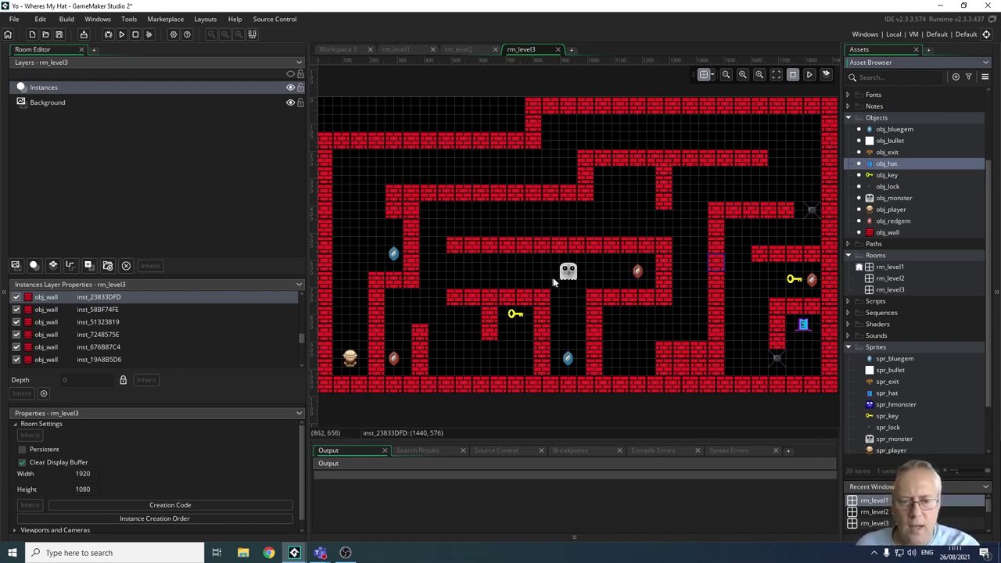
Step: Open obj_monster and examine its Create event code and its collision event with obj_wall
{"action": "left_click", "coordinate": [904, 200]}
{"action": "double_click", "coordinate": [901, 200]}
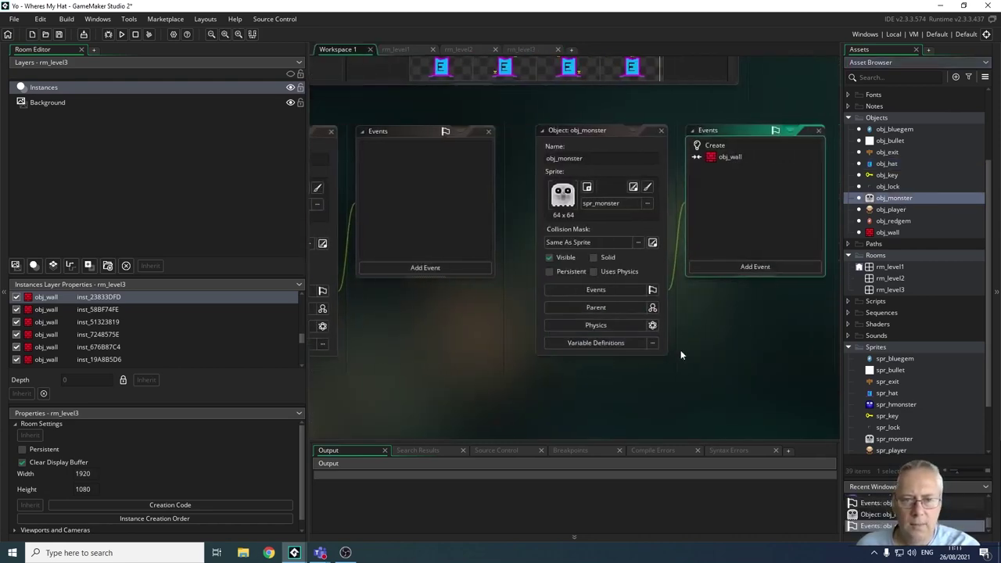
{"action": "left_click", "coordinate": [714, 146]}
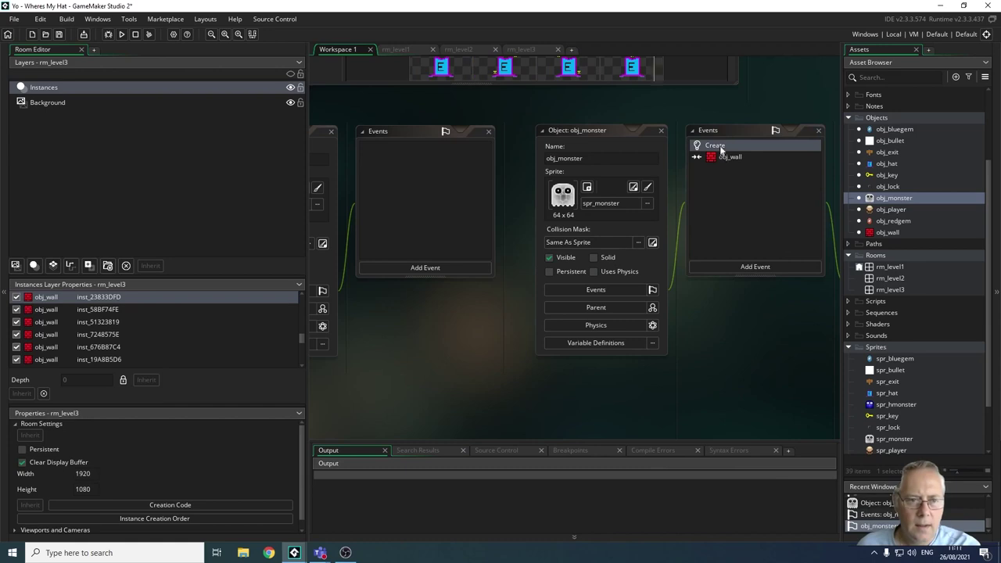
{"action": "left_click_drag", "start_coordinate": [569, 129], "coordinate": [329, 204]}
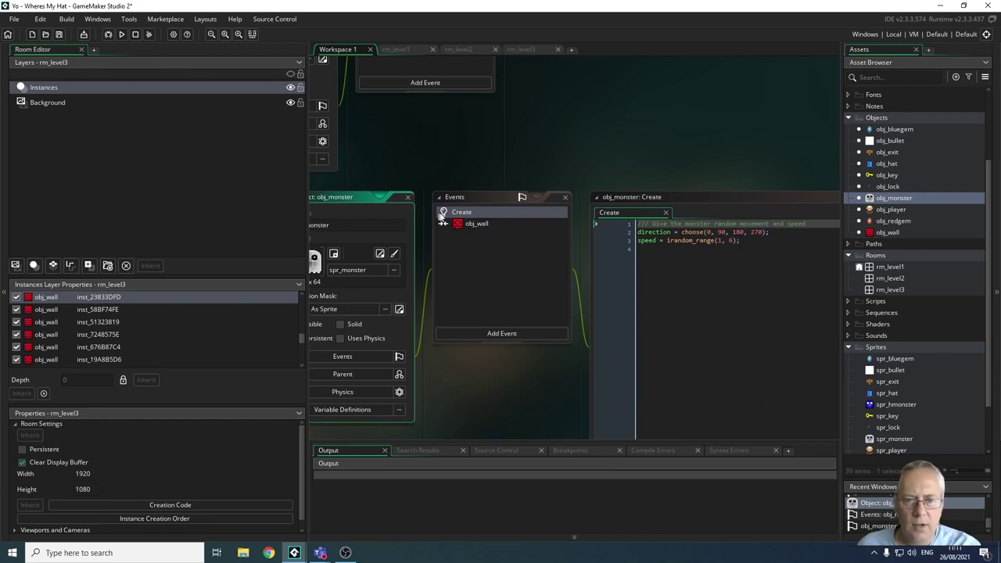
{"action": "left_click", "coordinate": [480, 225]}
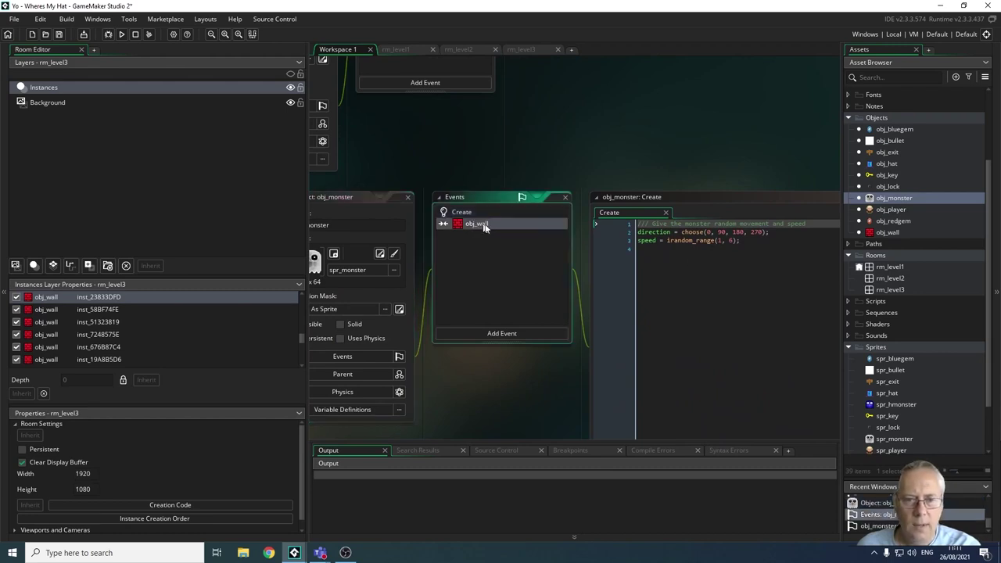
{"action": "left_click", "coordinate": [393, 209]}
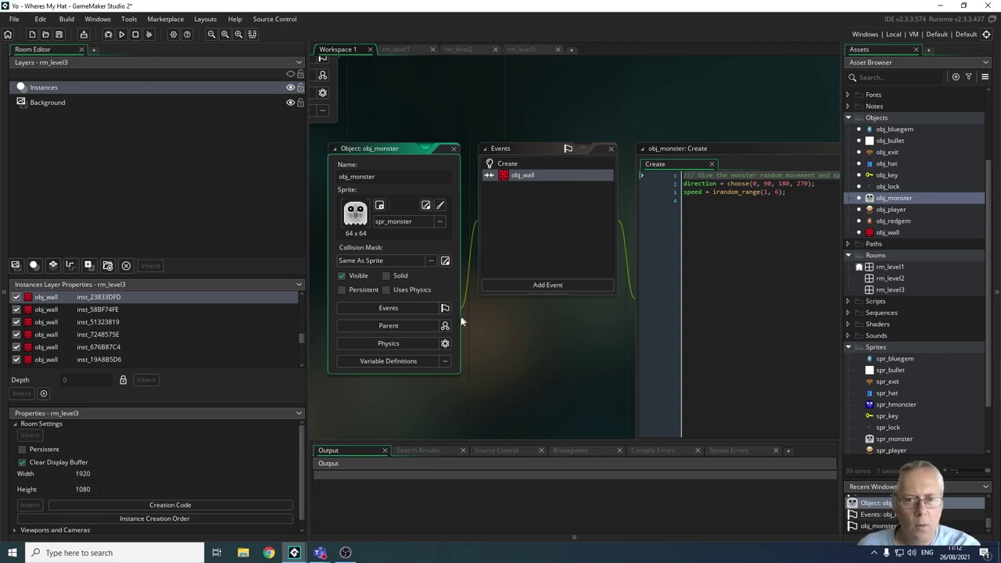
Step: Clear the obj_monster, obj_hat and spr_hat editors from the workspace
{"action": "left_click", "coordinate": [457, 150]}
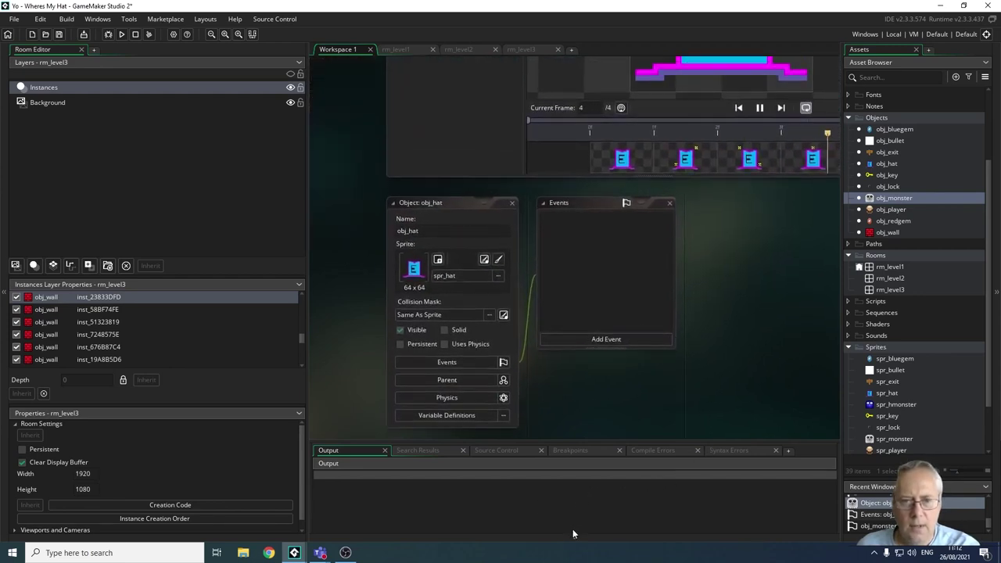
{"action": "left_click", "coordinate": [493, 167]}
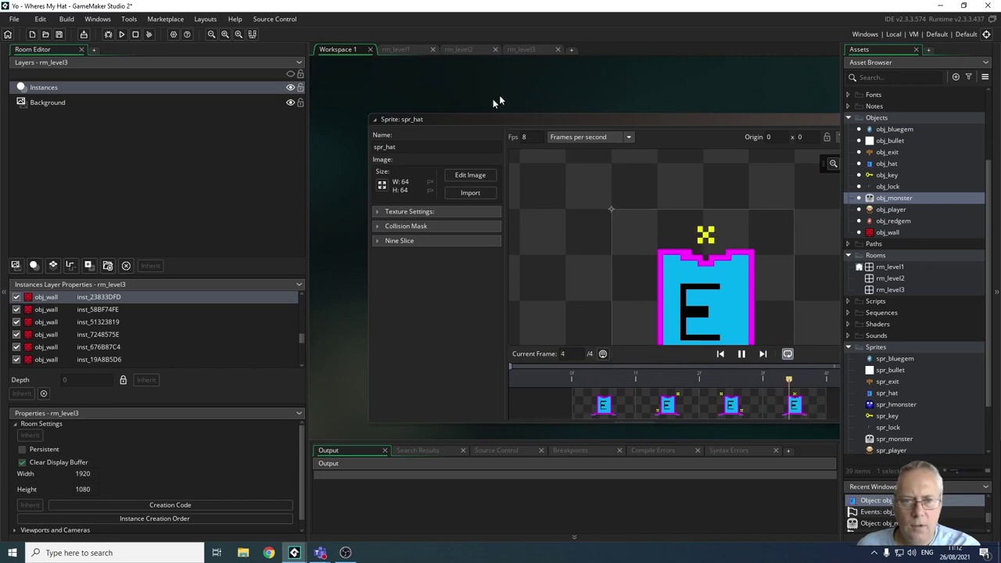
{"action": "left_click_drag", "start_coordinate": [546, 116], "coordinate": [765, 141]}
{"action": "left_click", "coordinate": [765, 141]}
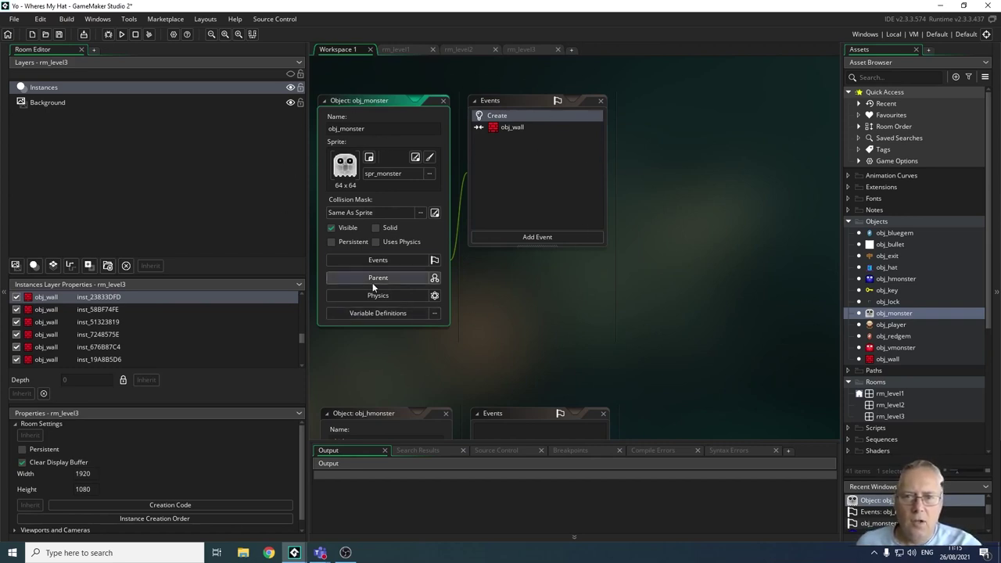
Step: Compare the event lists and sprites of obj_hmonster and obj_vmonster with those of obj_monster
{"action": "scroll", "coordinate": [615, 334], "scroll_direction": "down", "scroll_amount": 5}
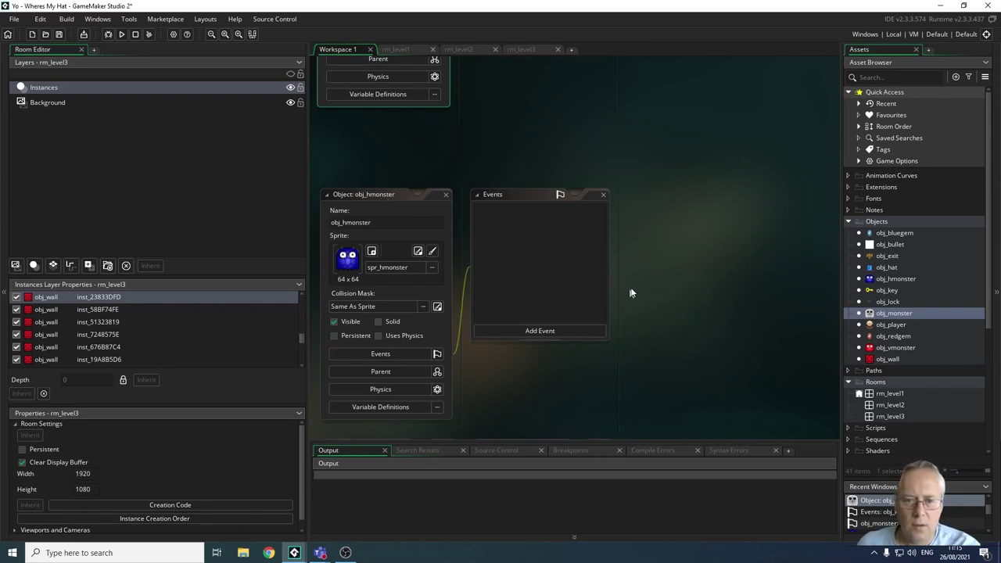
{"action": "scroll", "coordinate": [635, 290], "scroll_direction": "down", "scroll_amount": 5}
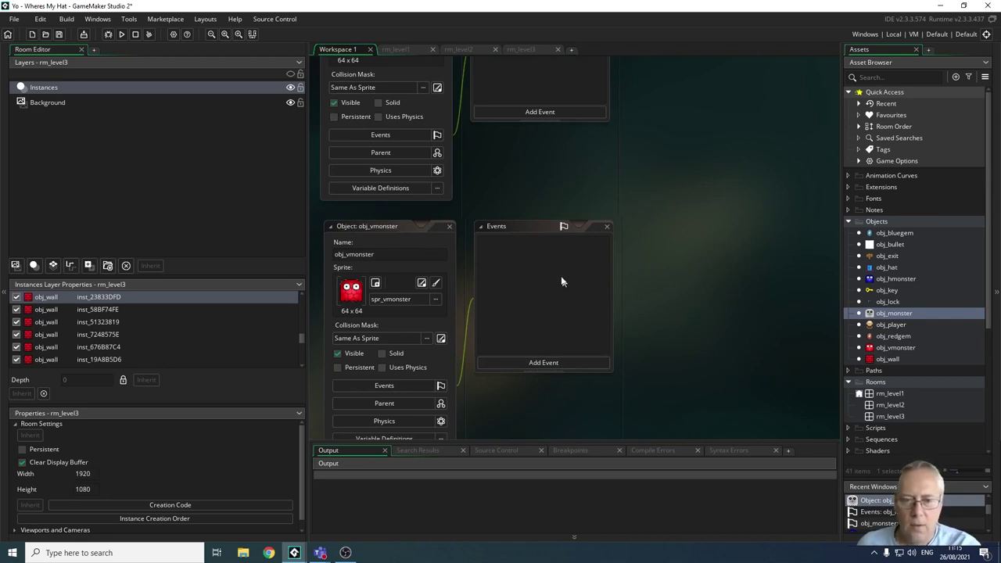
{"action": "scroll", "coordinate": [538, 299], "scroll_direction": "up", "scroll_amount": 4}
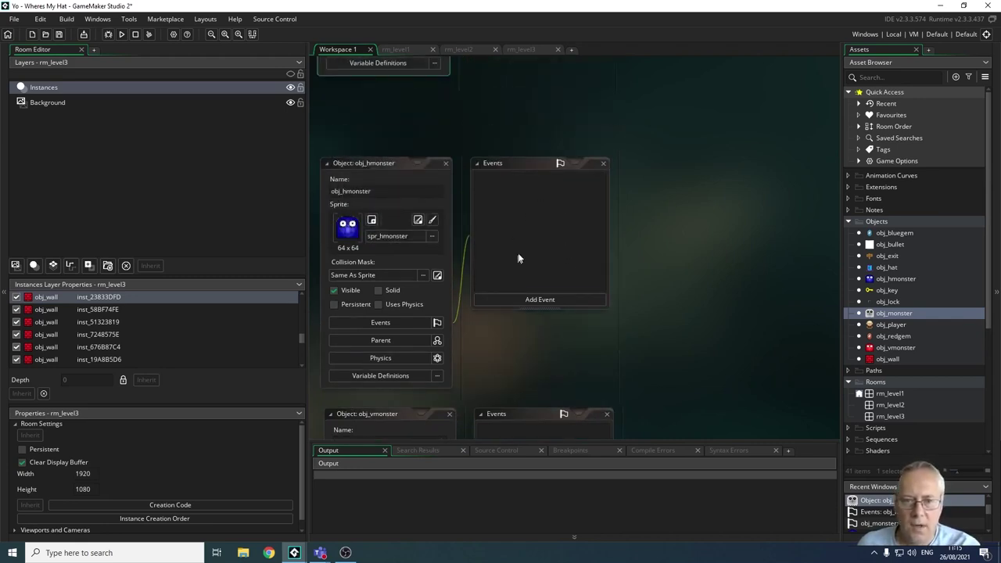
{"action": "scroll", "coordinate": [508, 278], "scroll_direction": "down", "scroll_amount": 3}
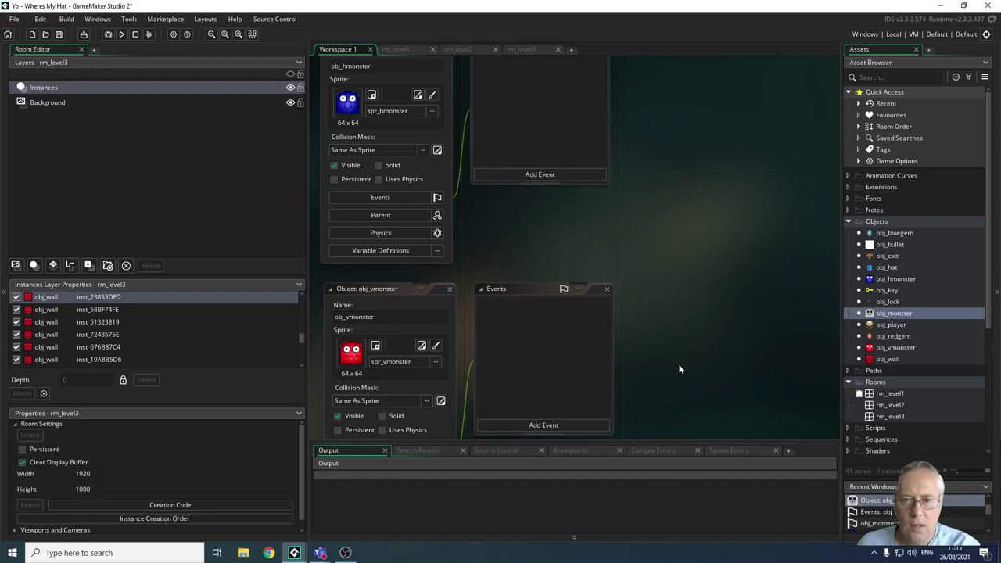
{"action": "scroll", "coordinate": [679, 366], "scroll_direction": "up", "scroll_amount": 4}
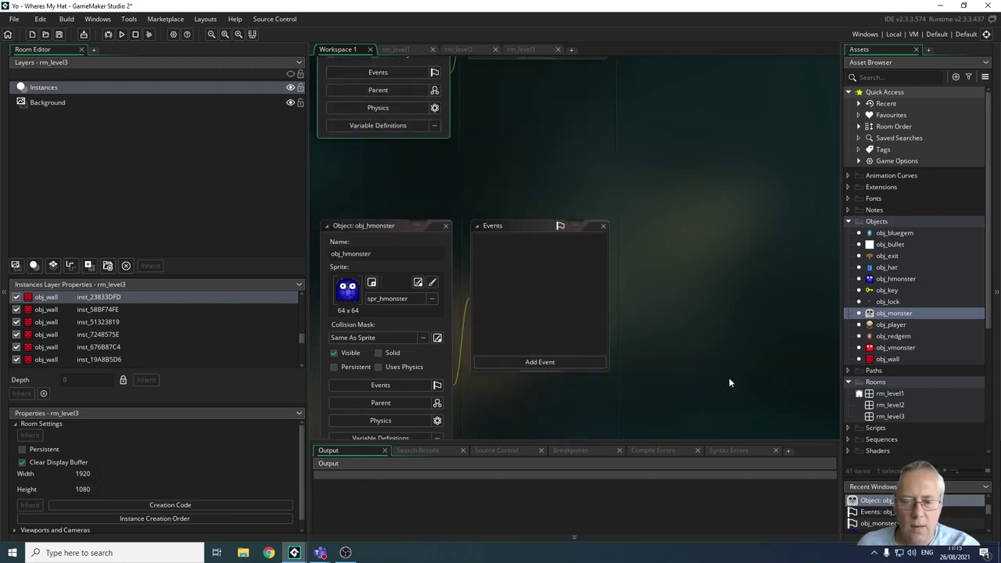
{"action": "scroll", "coordinate": [735, 385], "scroll_direction": "up", "scroll_amount": 1}
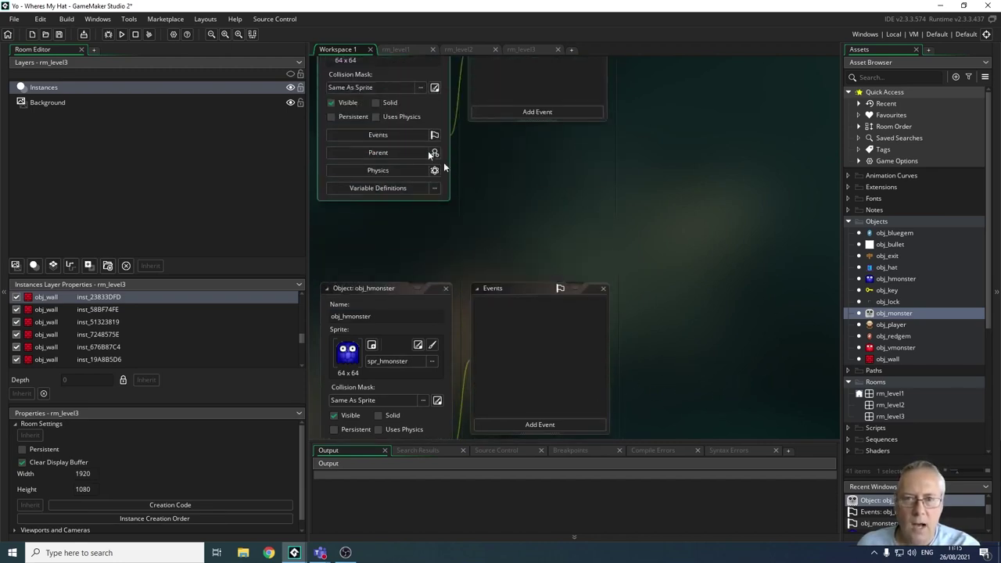
{"action": "scroll", "coordinate": [603, 226], "scroll_direction": "up", "scroll_amount": 1}
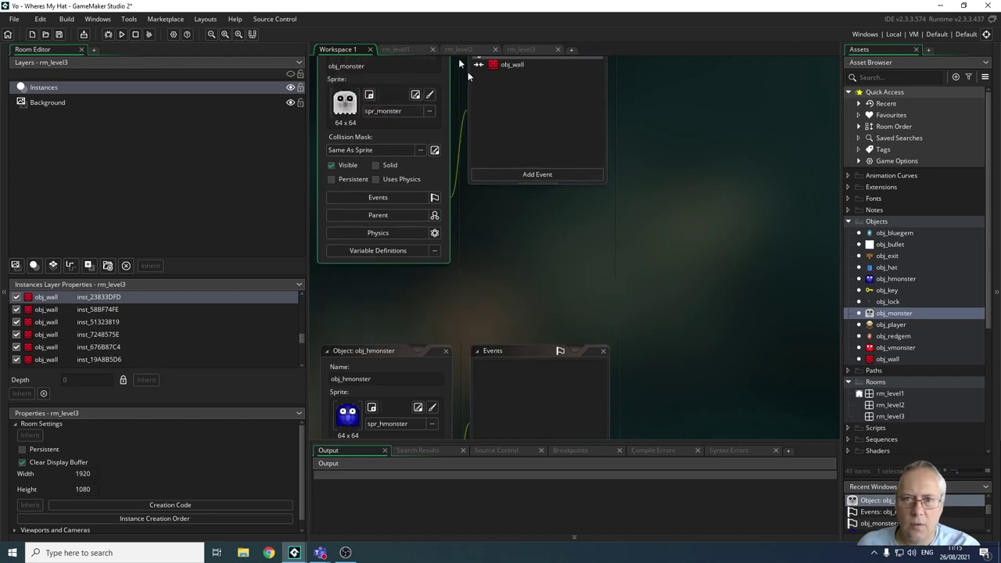
Step: Place an obj_hmonster in rm_level1 below and to the right of the lock, then test-run the game and close it
{"action": "left_click", "coordinate": [399, 50]}
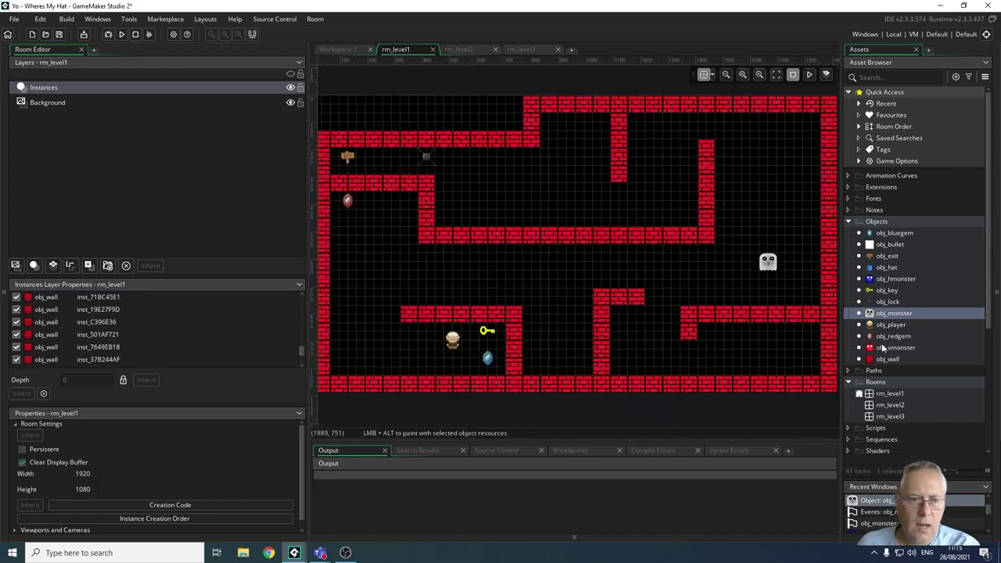
{"action": "left_click_drag", "start_coordinate": [892, 279], "coordinate": [471, 209]}
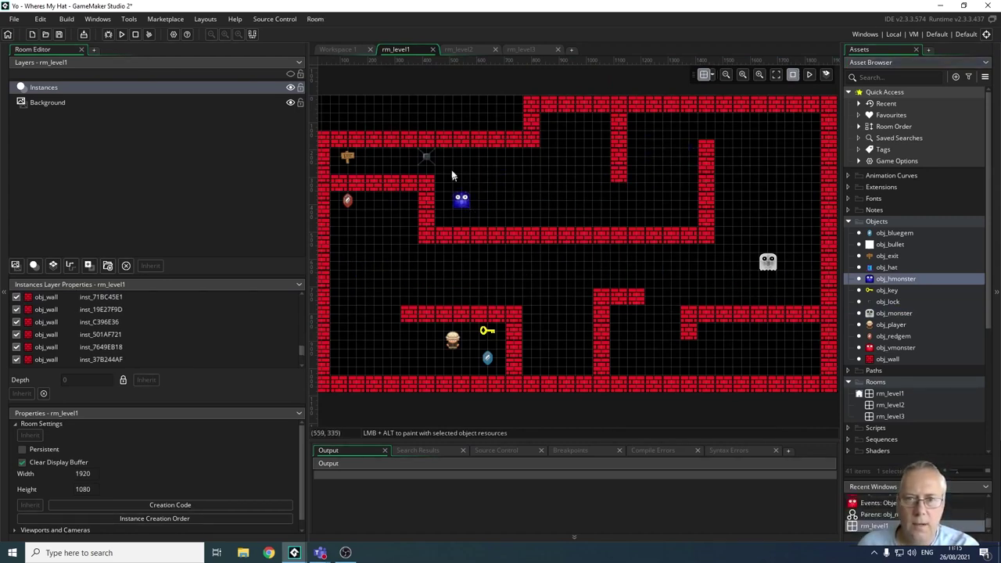
{"action": "left_click", "coordinate": [122, 35]}
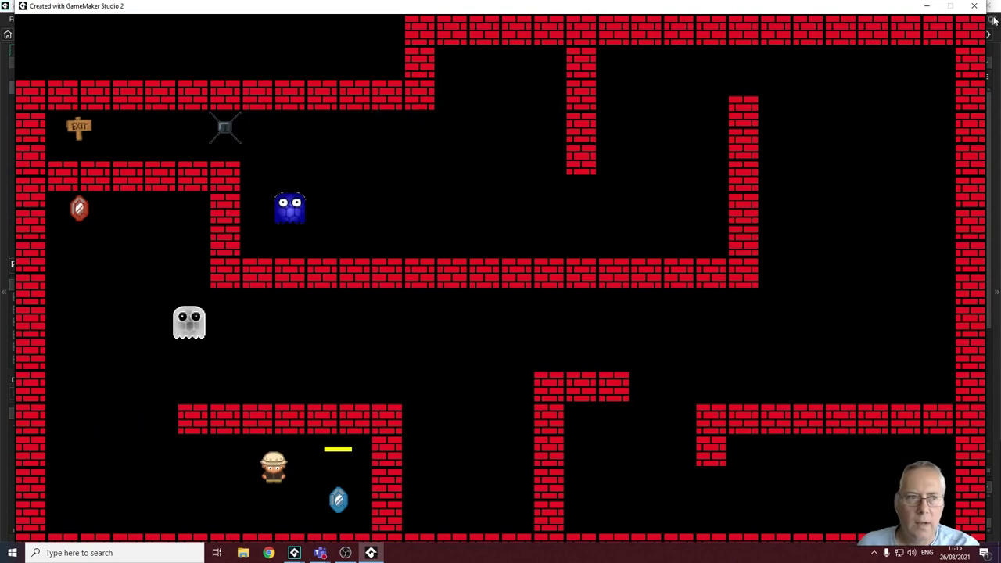
{"action": "key", "text": "Escape"}
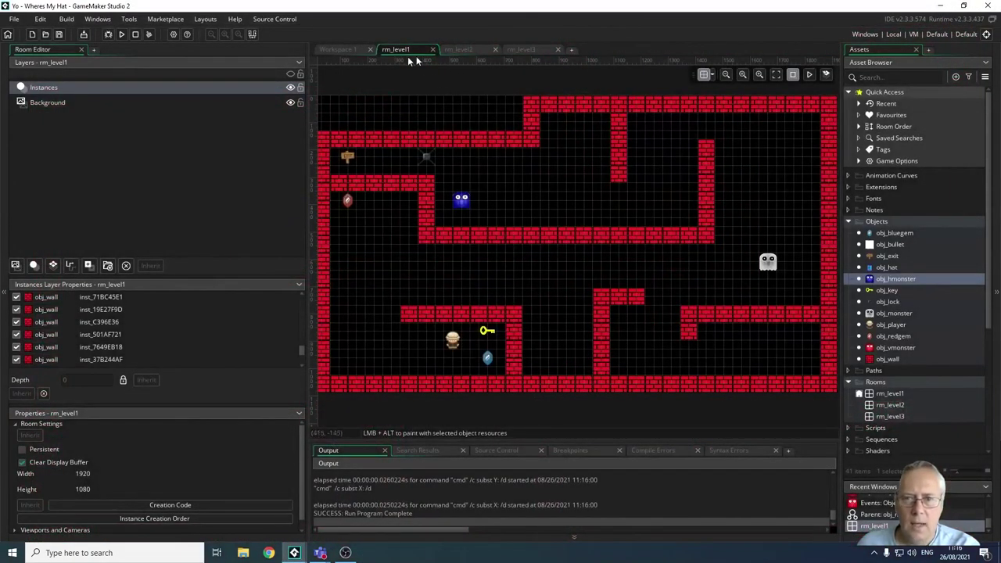